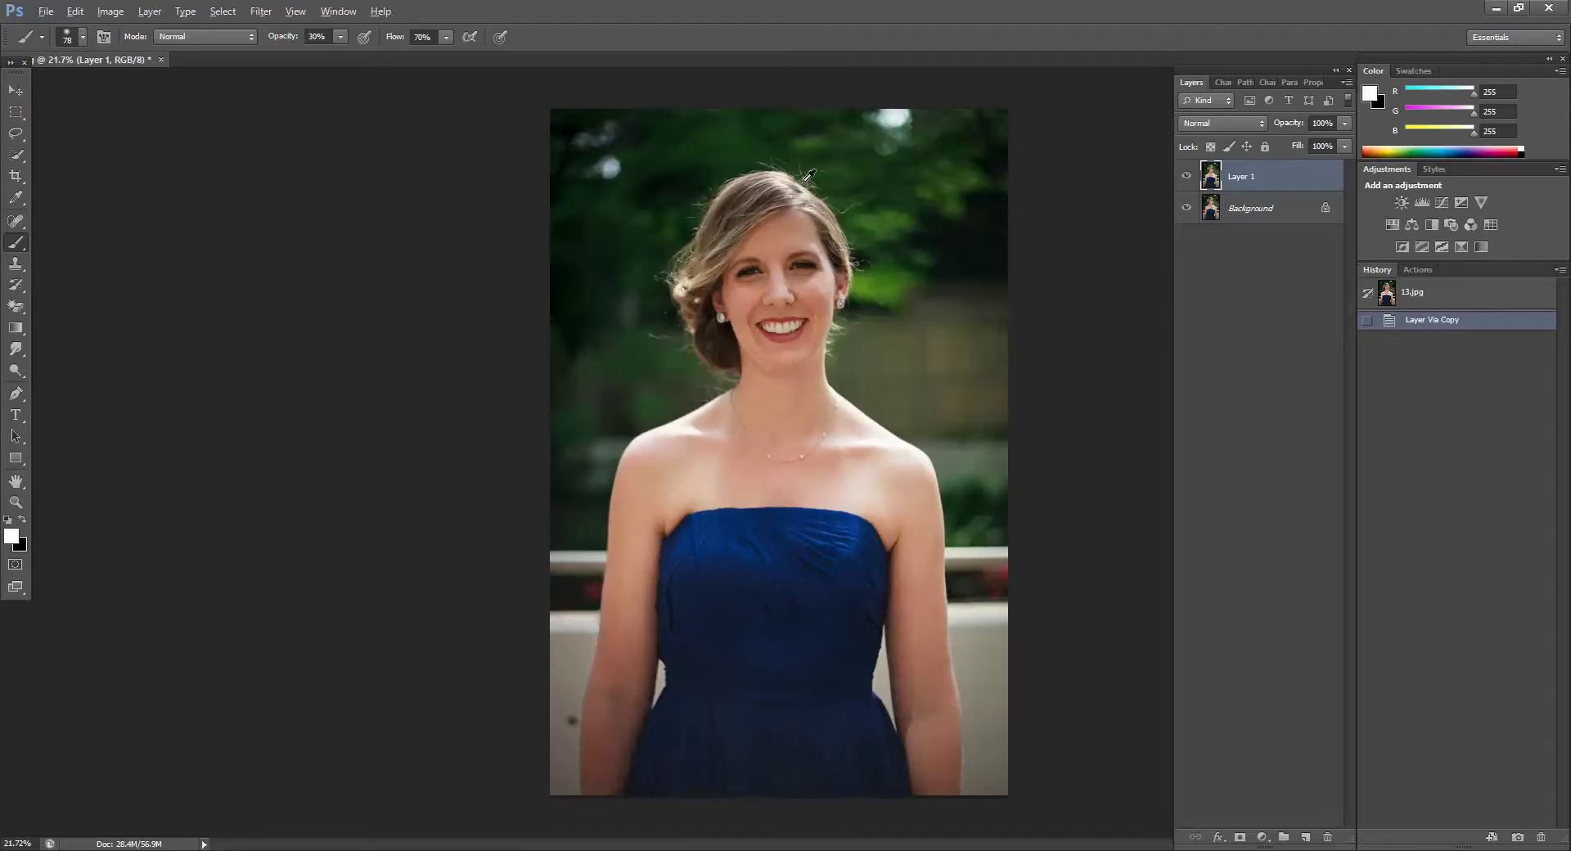
Step: Add a Curves adjustment layer and brighten it from a point sampled on the nose, about input 186 to output 201
{"action": "scroll", "coordinate": [808, 182], "scroll_direction": "up", "scroll_amount": 3}
{"action": "scroll", "coordinate": [808, 181], "scroll_direction": "up", "scroll_amount": 4}
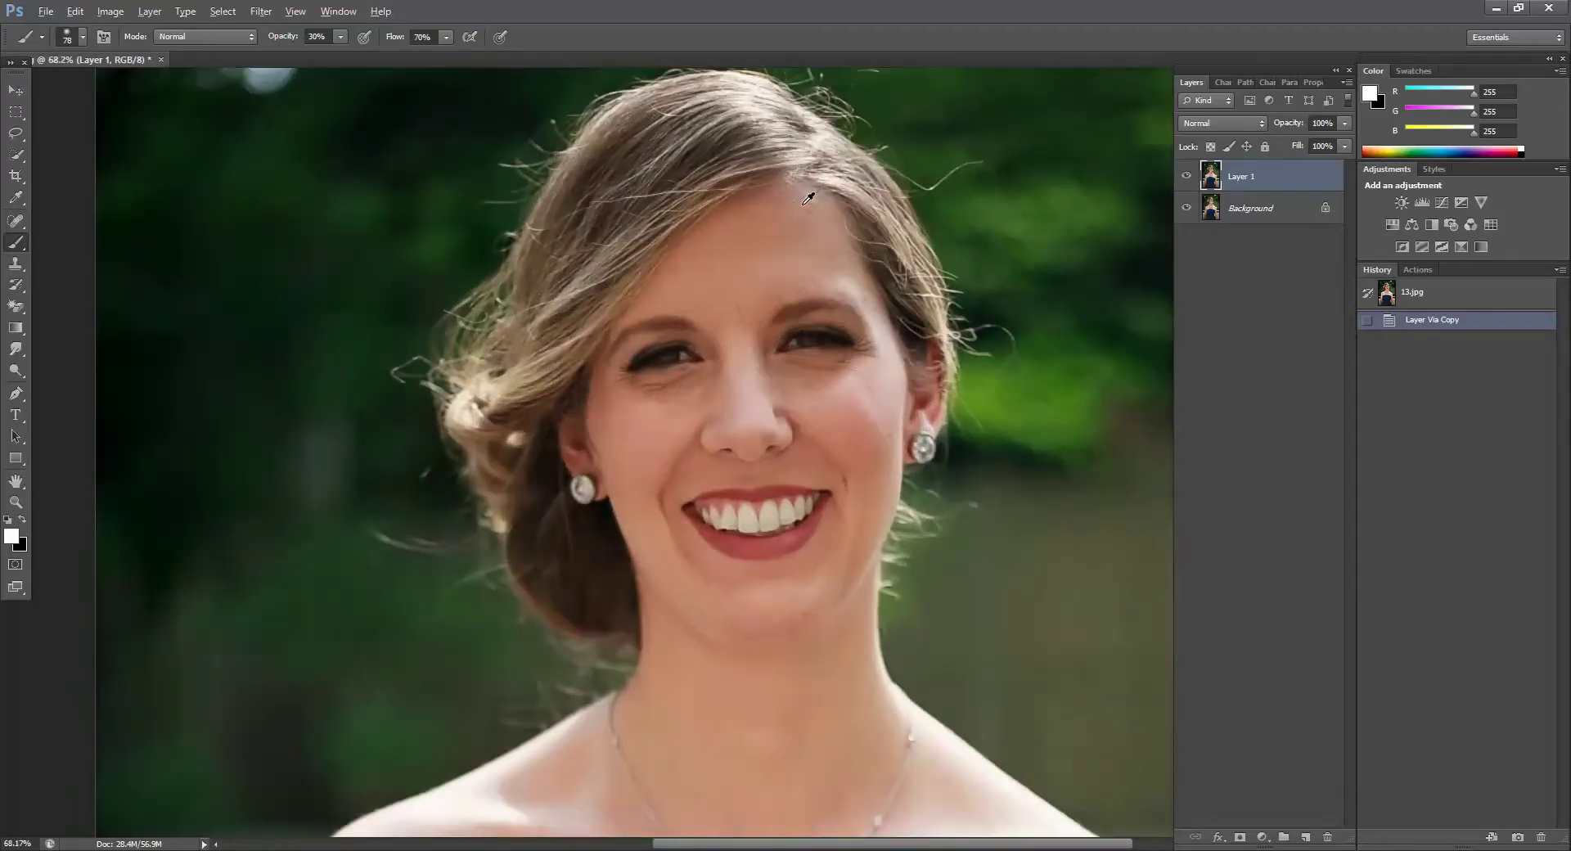
{"action": "scroll", "coordinate": [802, 211], "scroll_direction": "up", "scroll_amount": 2}
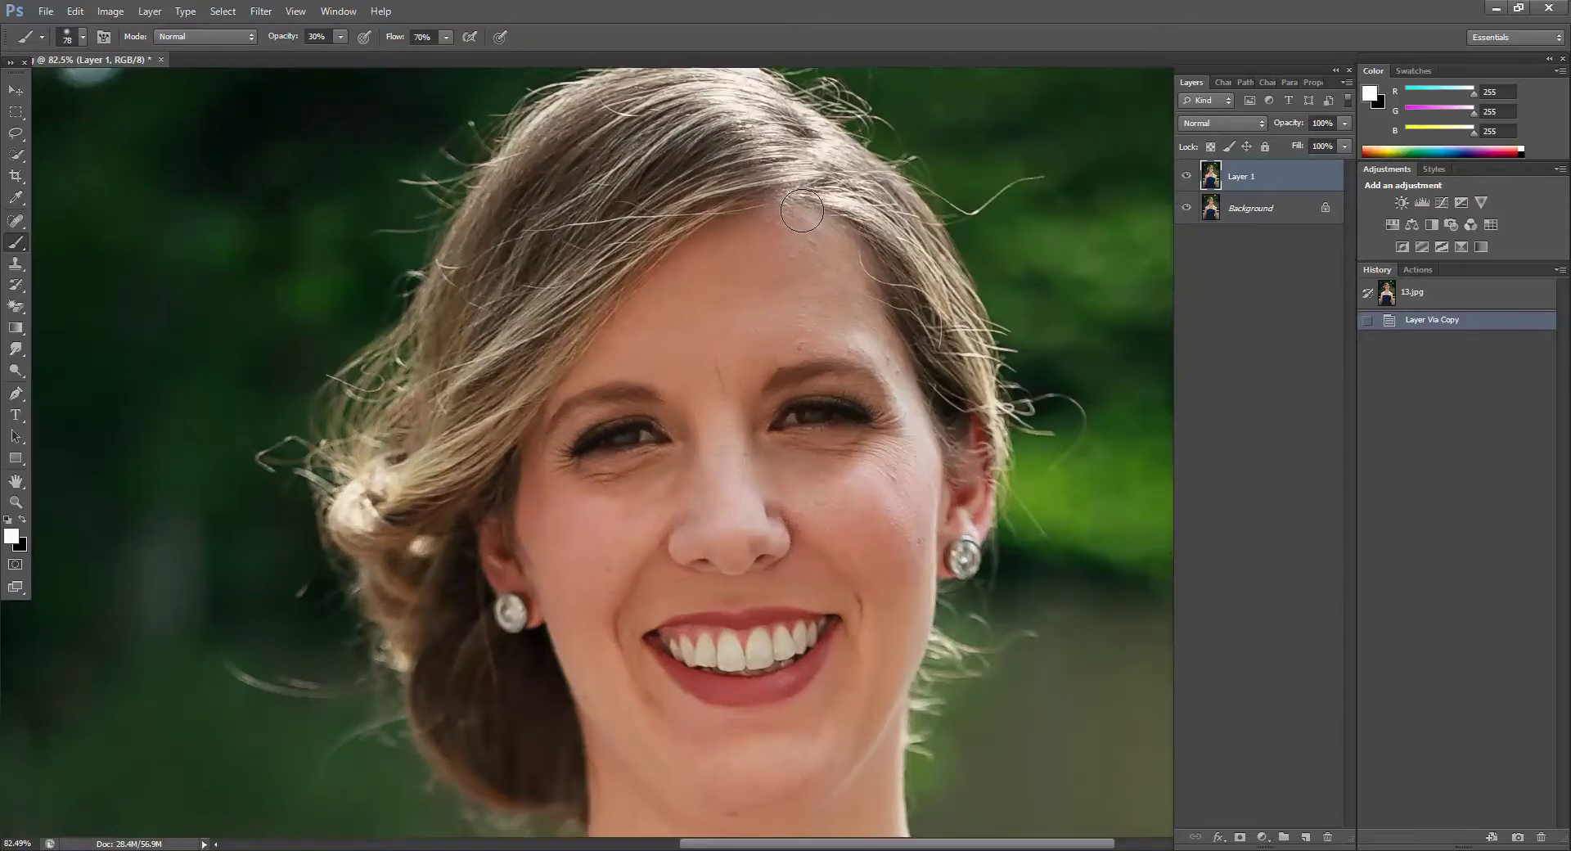
{"action": "left_click", "coordinate": [1442, 205]}
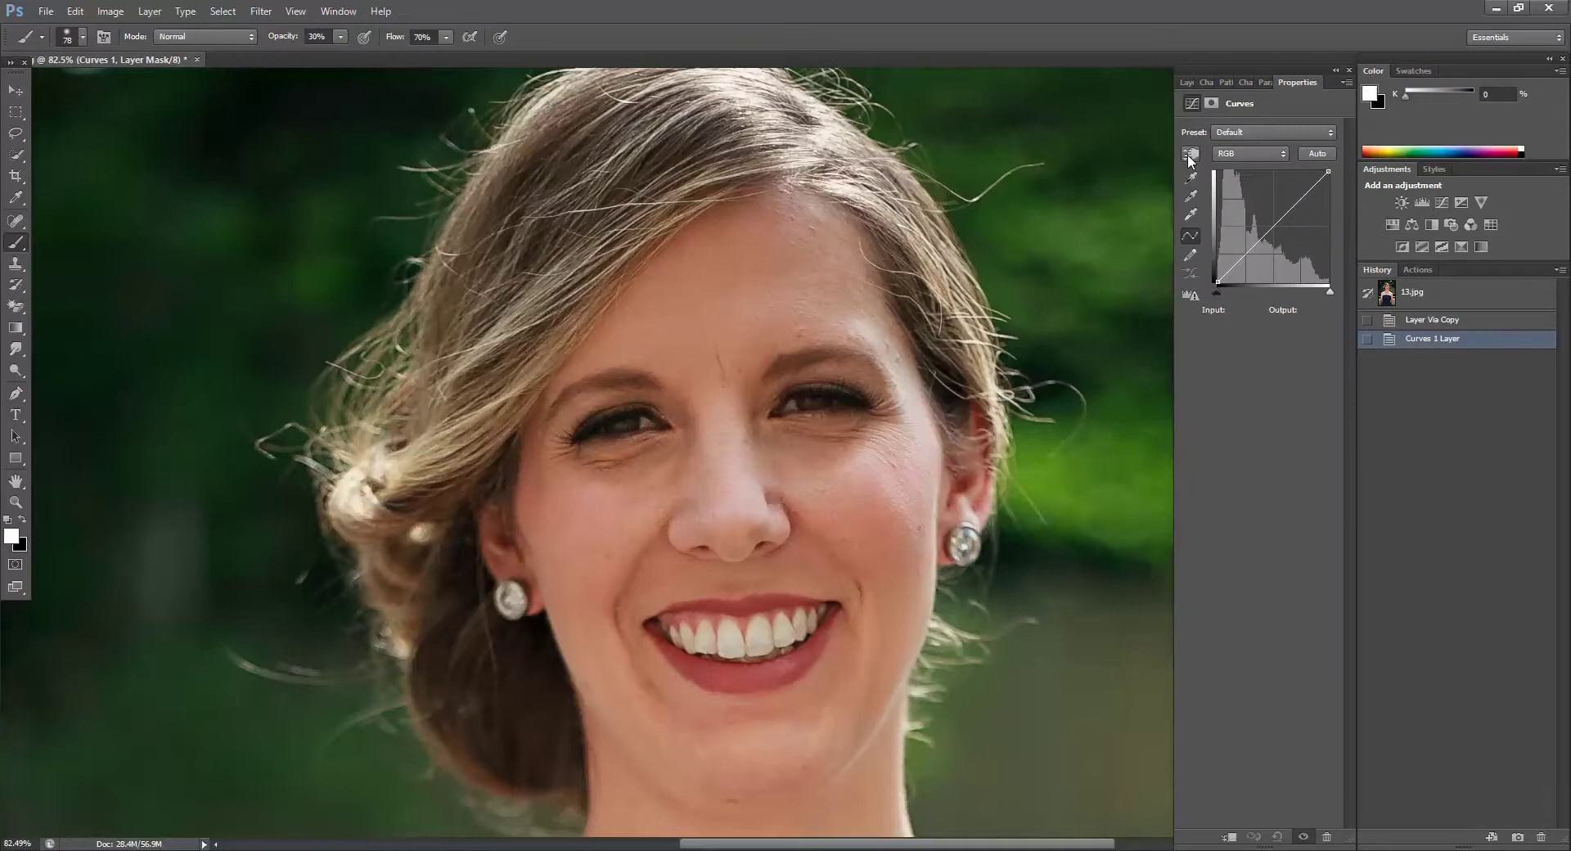
{"action": "left_click", "coordinate": [1189, 157]}
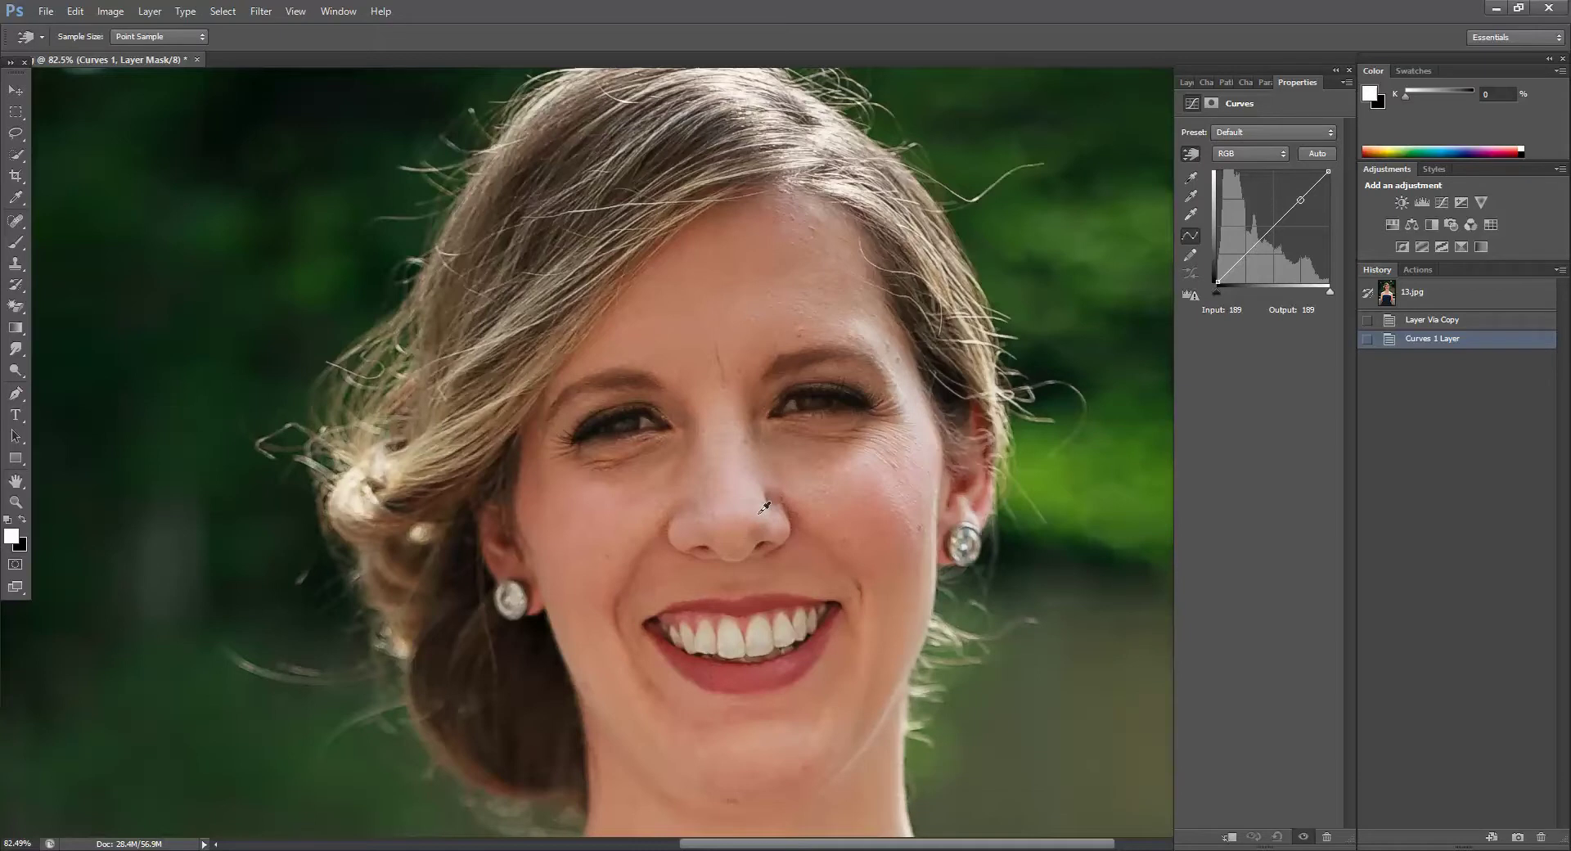
{"action": "left_click", "coordinate": [765, 507]}
{"action": "left_click_drag", "start_coordinate": [764, 512], "coordinate": [765, 496]}
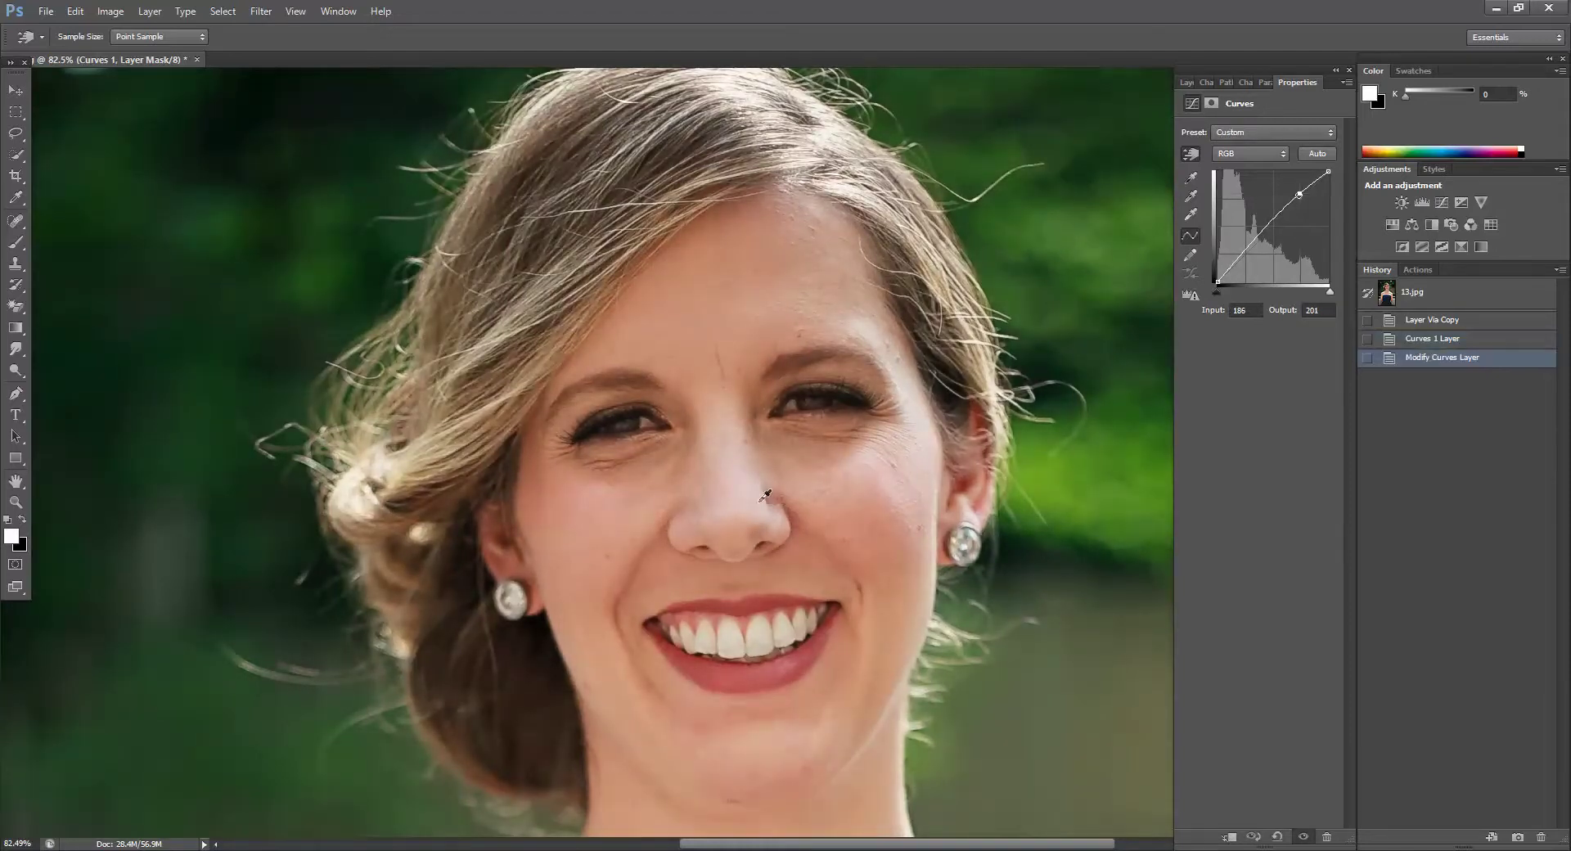
Step: Invert the brightening Curves layer's mask to black and activate the Brush tool
{"action": "left_click", "coordinate": [1189, 84]}
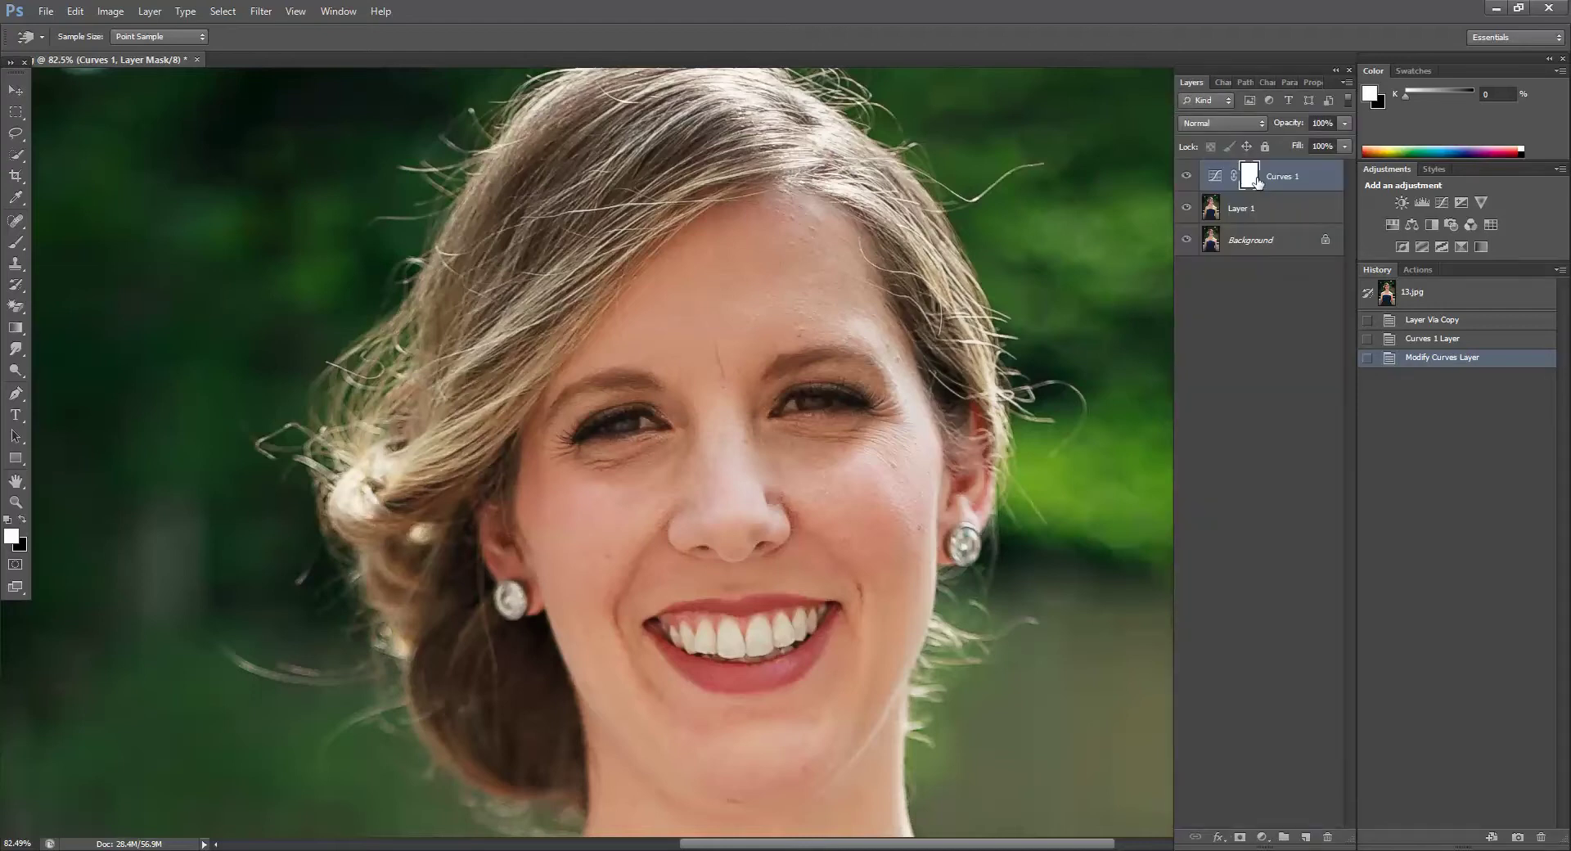
{"action": "key", "text": "ctrl+i"}
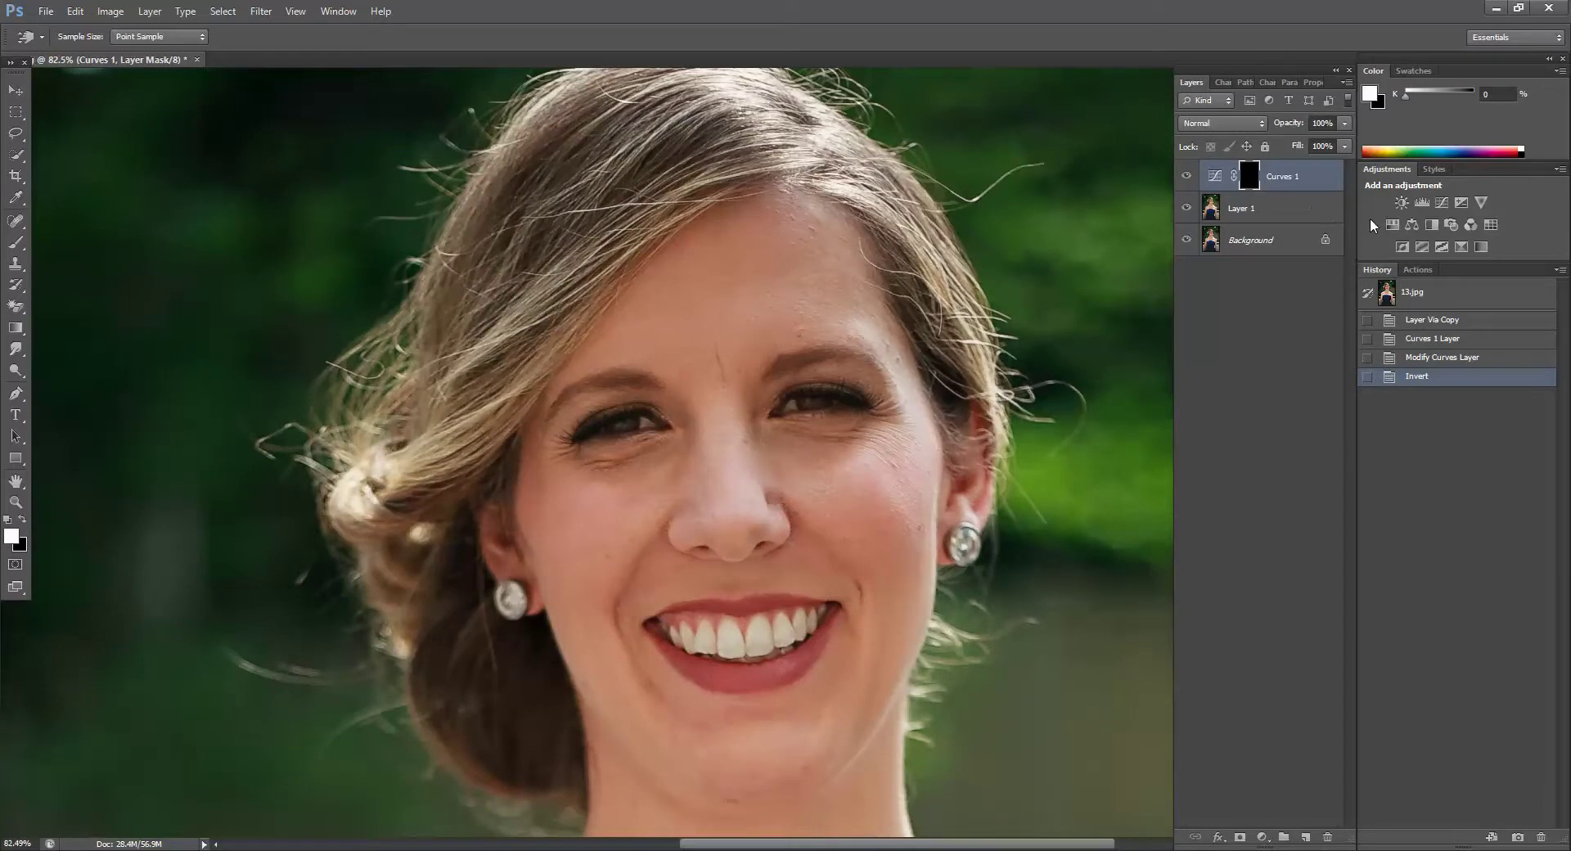
{"action": "key", "text": "b"}
Step: Add a second Curves layer darkened to about input 115, output 105, and invert its mask to black
{"action": "left_click", "coordinate": [1441, 204]}
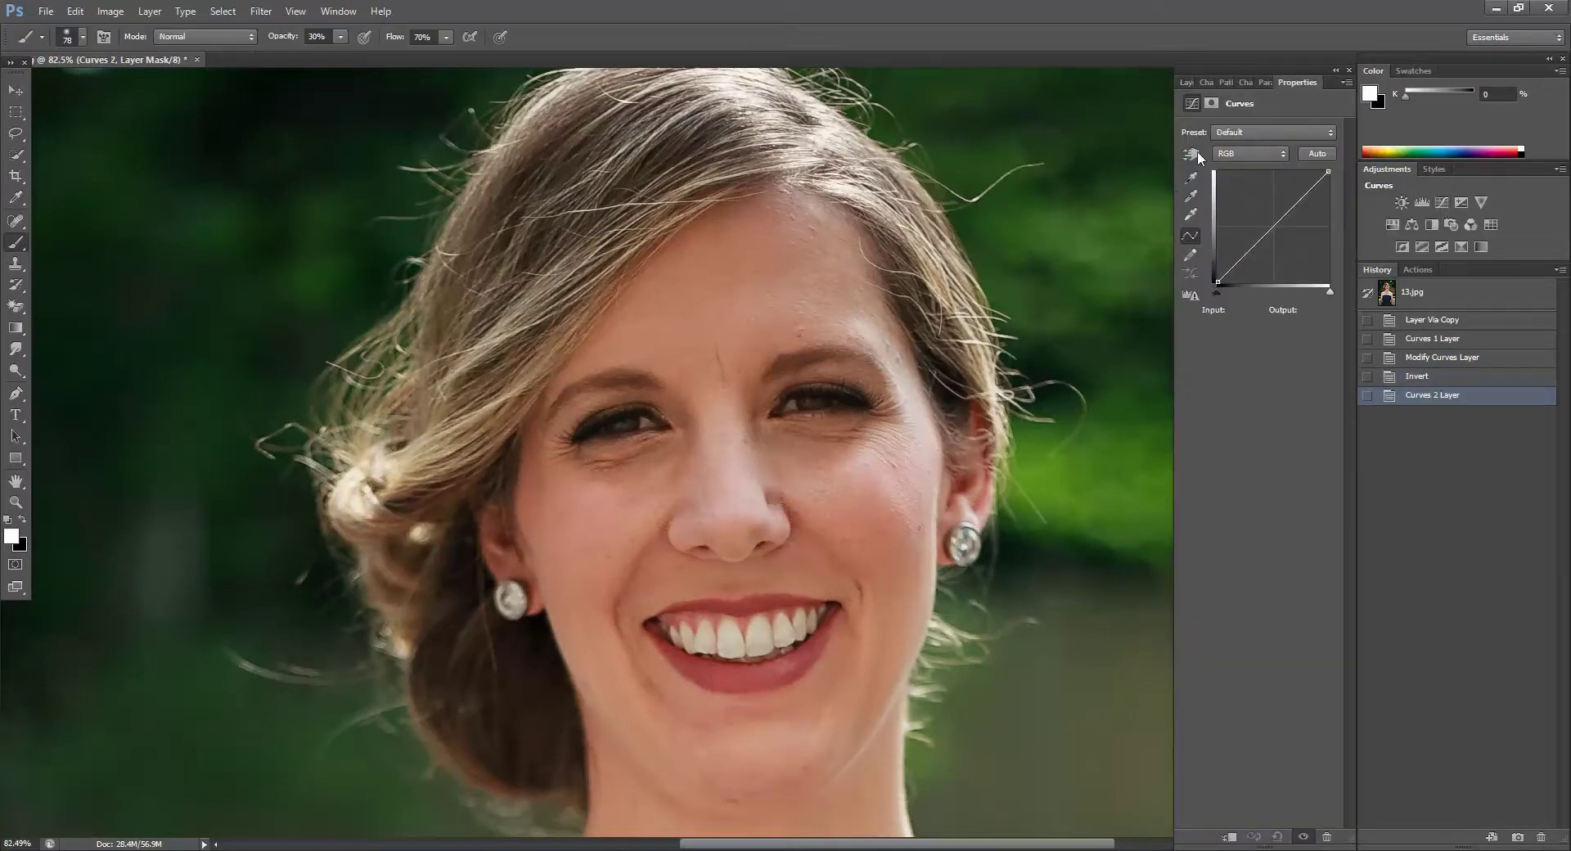
{"action": "left_click", "coordinate": [1189, 155]}
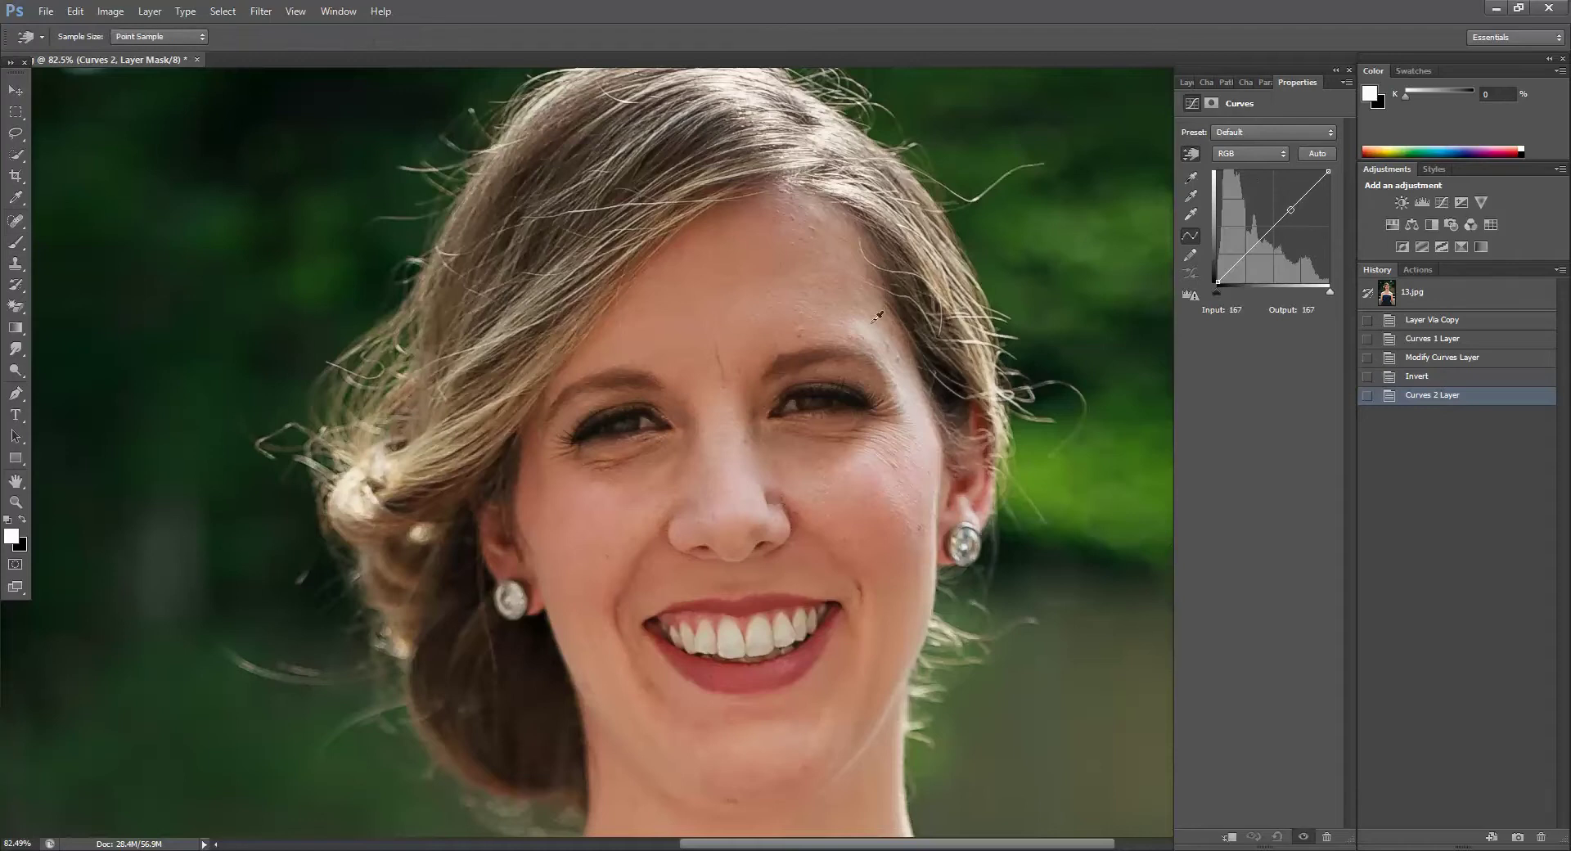
{"action": "left_click", "coordinate": [828, 439]}
{"action": "left_click_drag", "start_coordinate": [828, 439], "coordinate": [828, 442]}
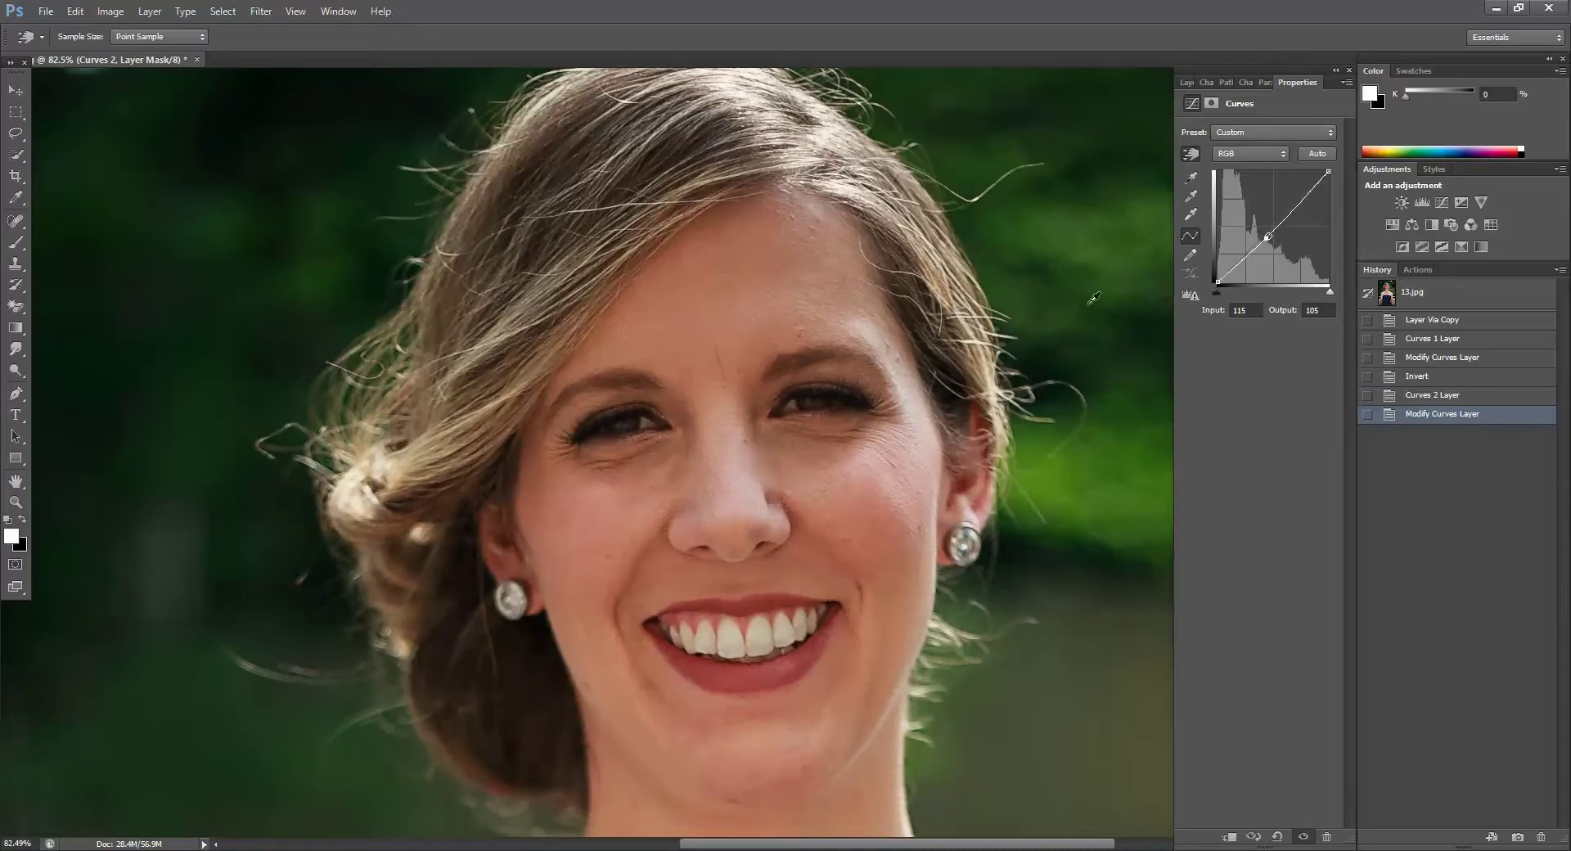
{"action": "left_click", "coordinate": [1188, 81]}
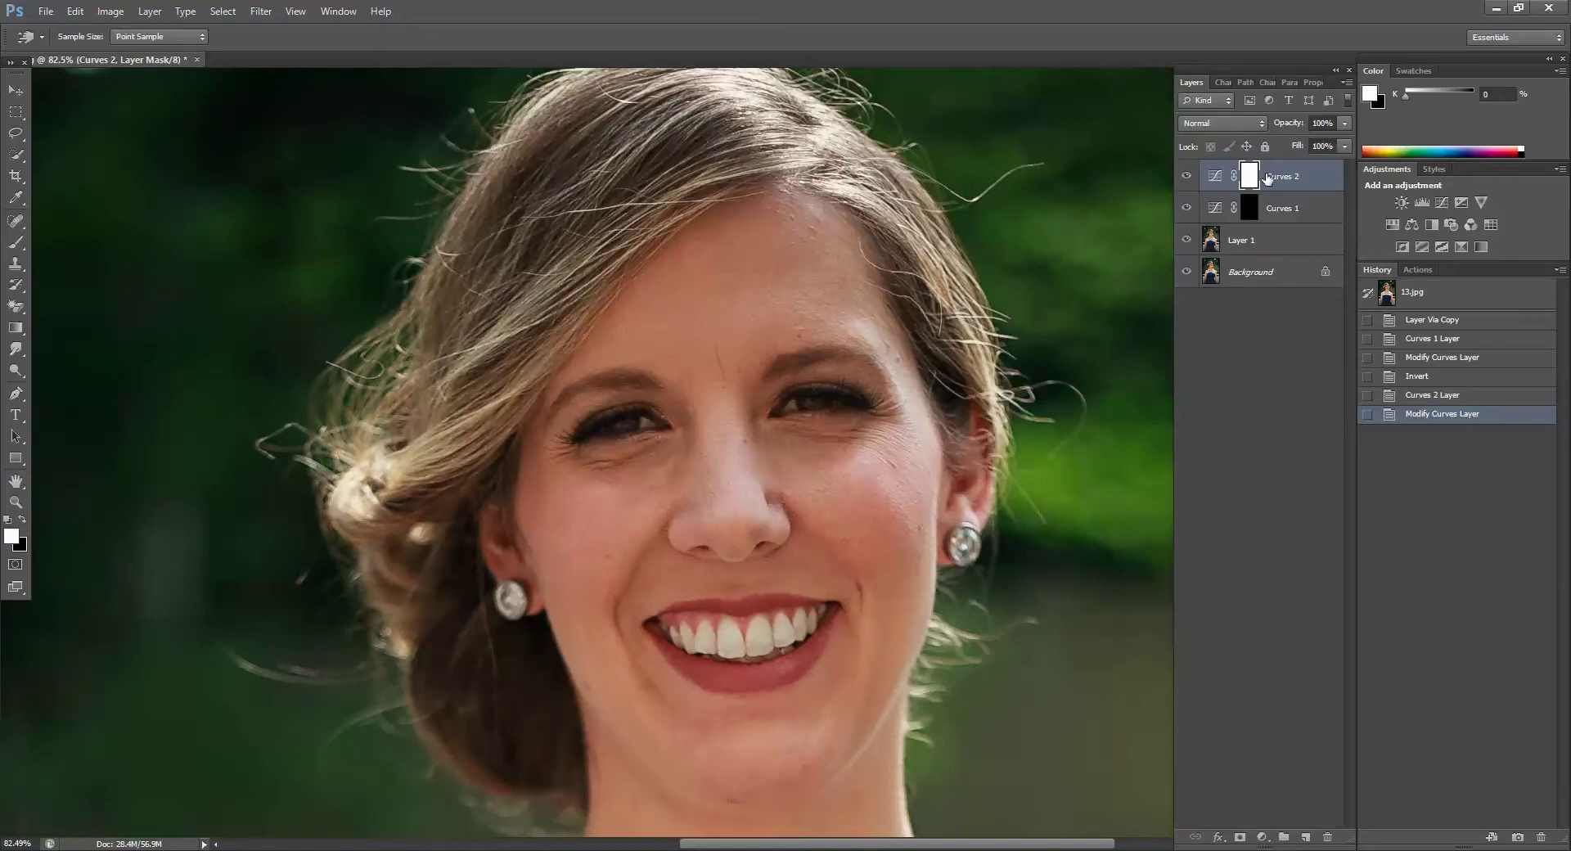
{"action": "key", "text": "ctrl+i"}
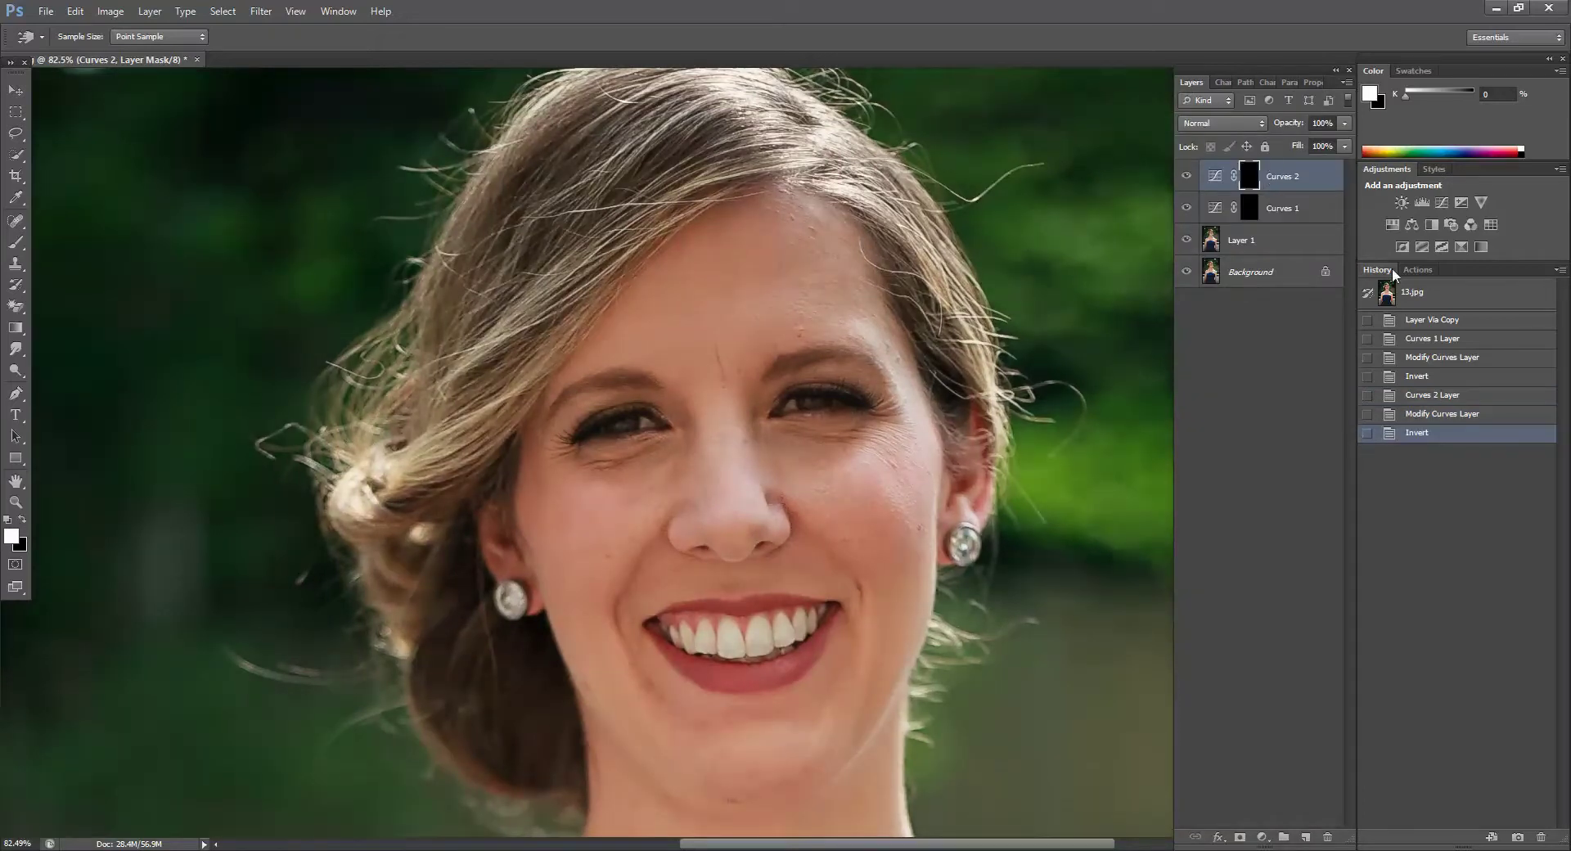
Step: Compare the original image state with the latest history state
{"action": "left_click", "coordinate": [1441, 297]}
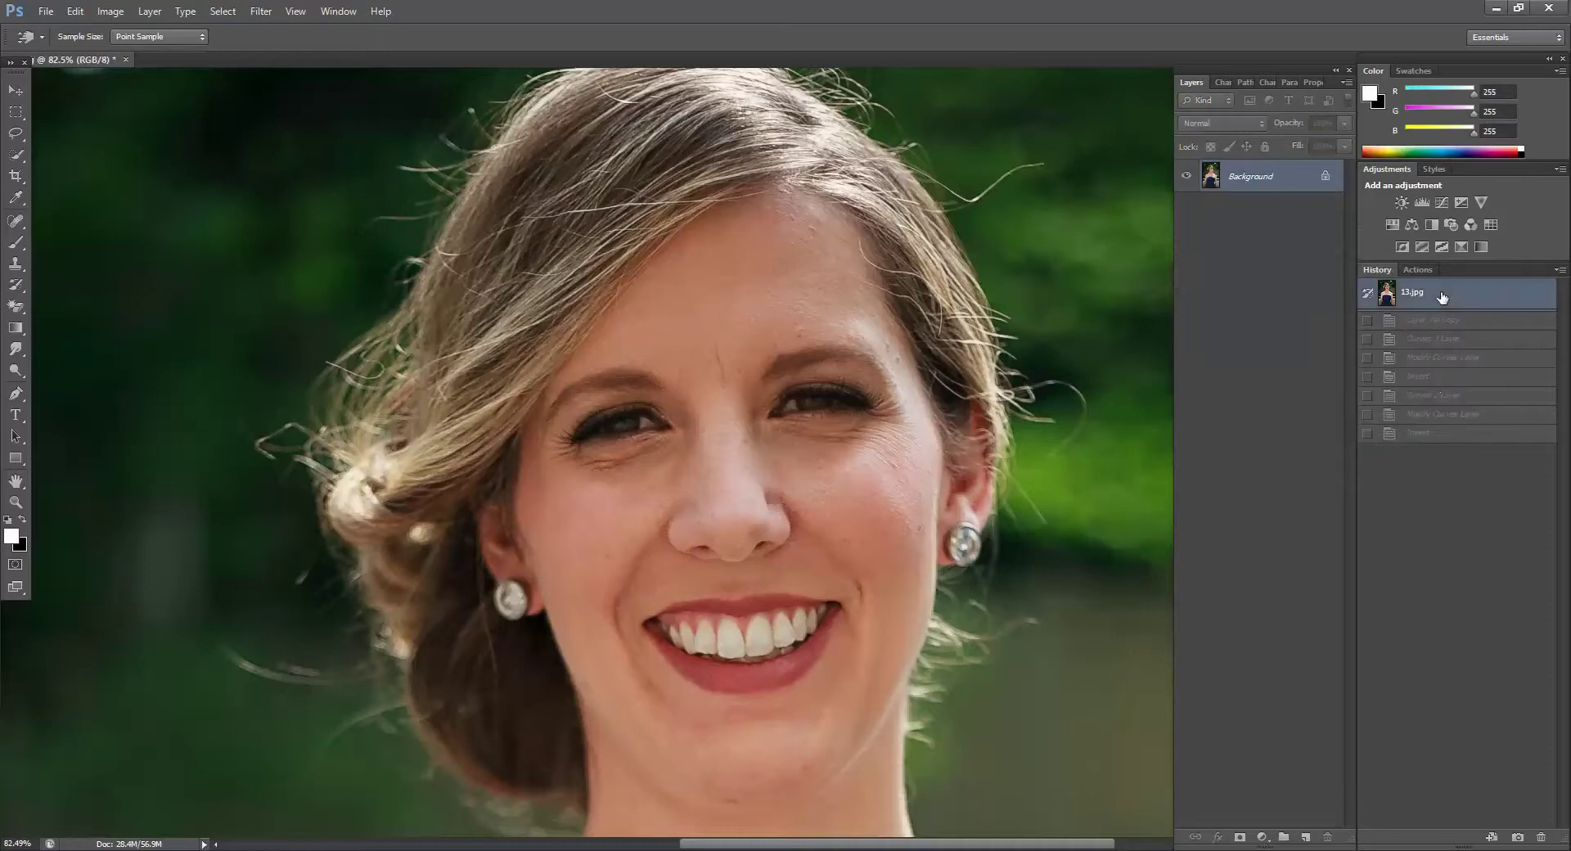
{"action": "left_click", "coordinate": [1430, 433]}
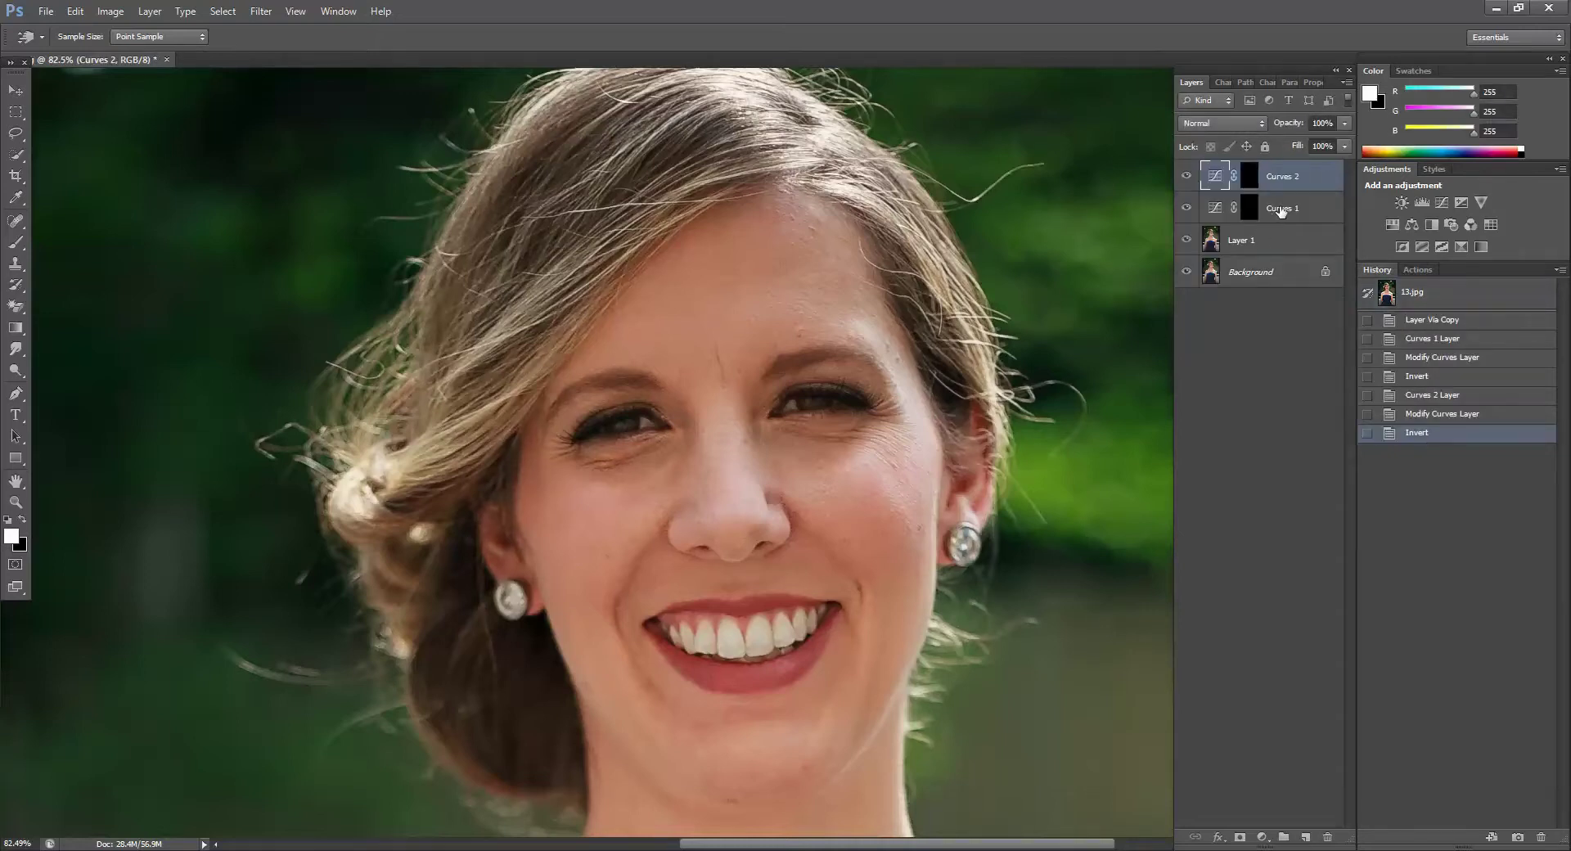
Step: Rename the Curves 1 layer as Dodge/Lighten and the Curves 2 layer as Burn/Darken
{"action": "key", "text": "b"}
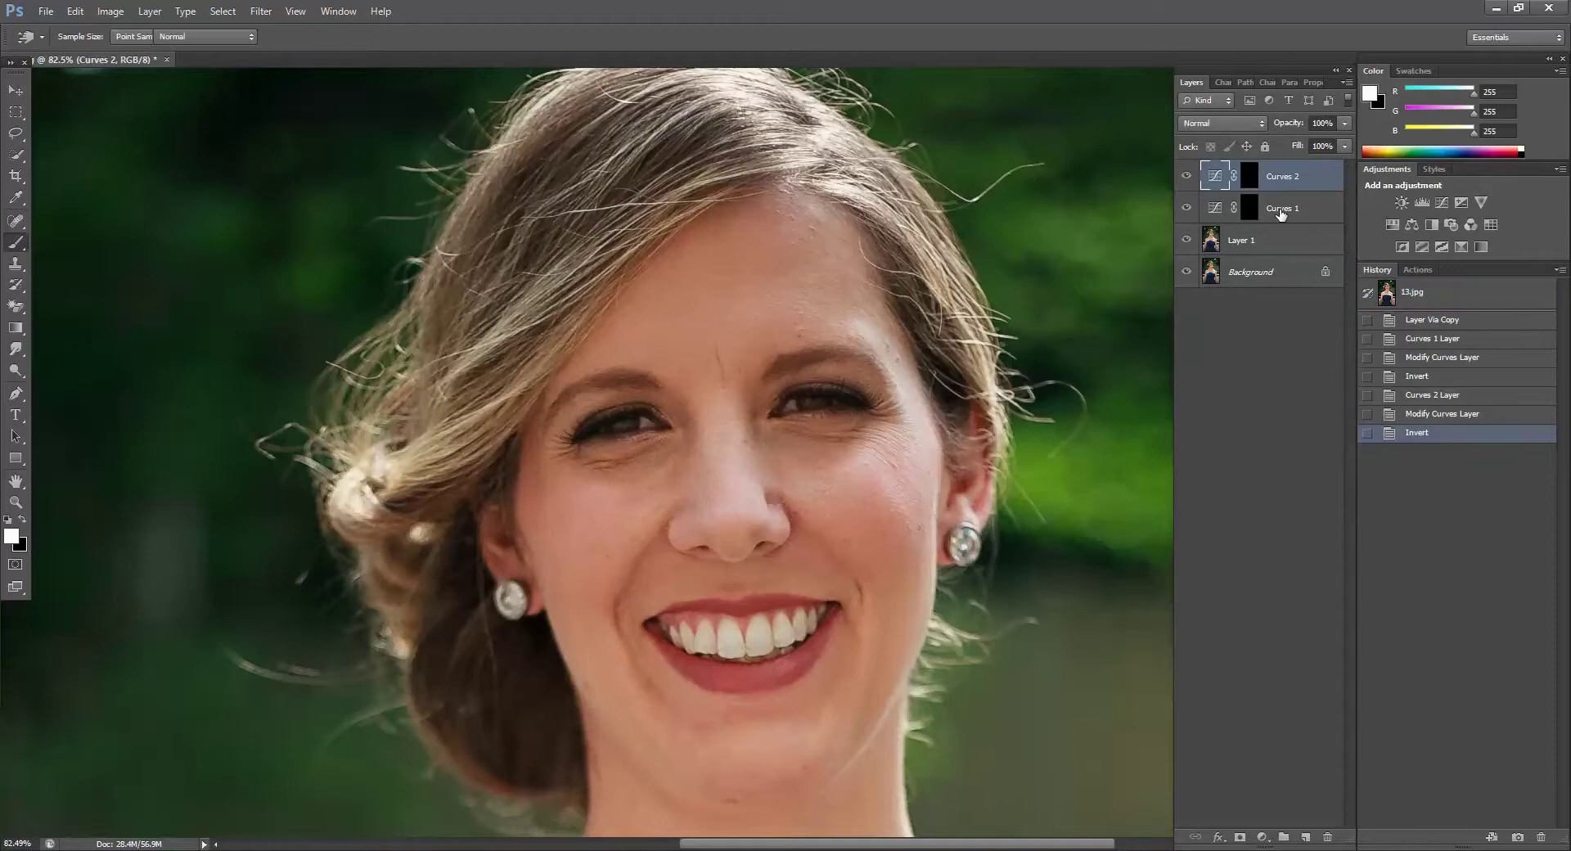
{"action": "double_click", "coordinate": [1282, 210]}
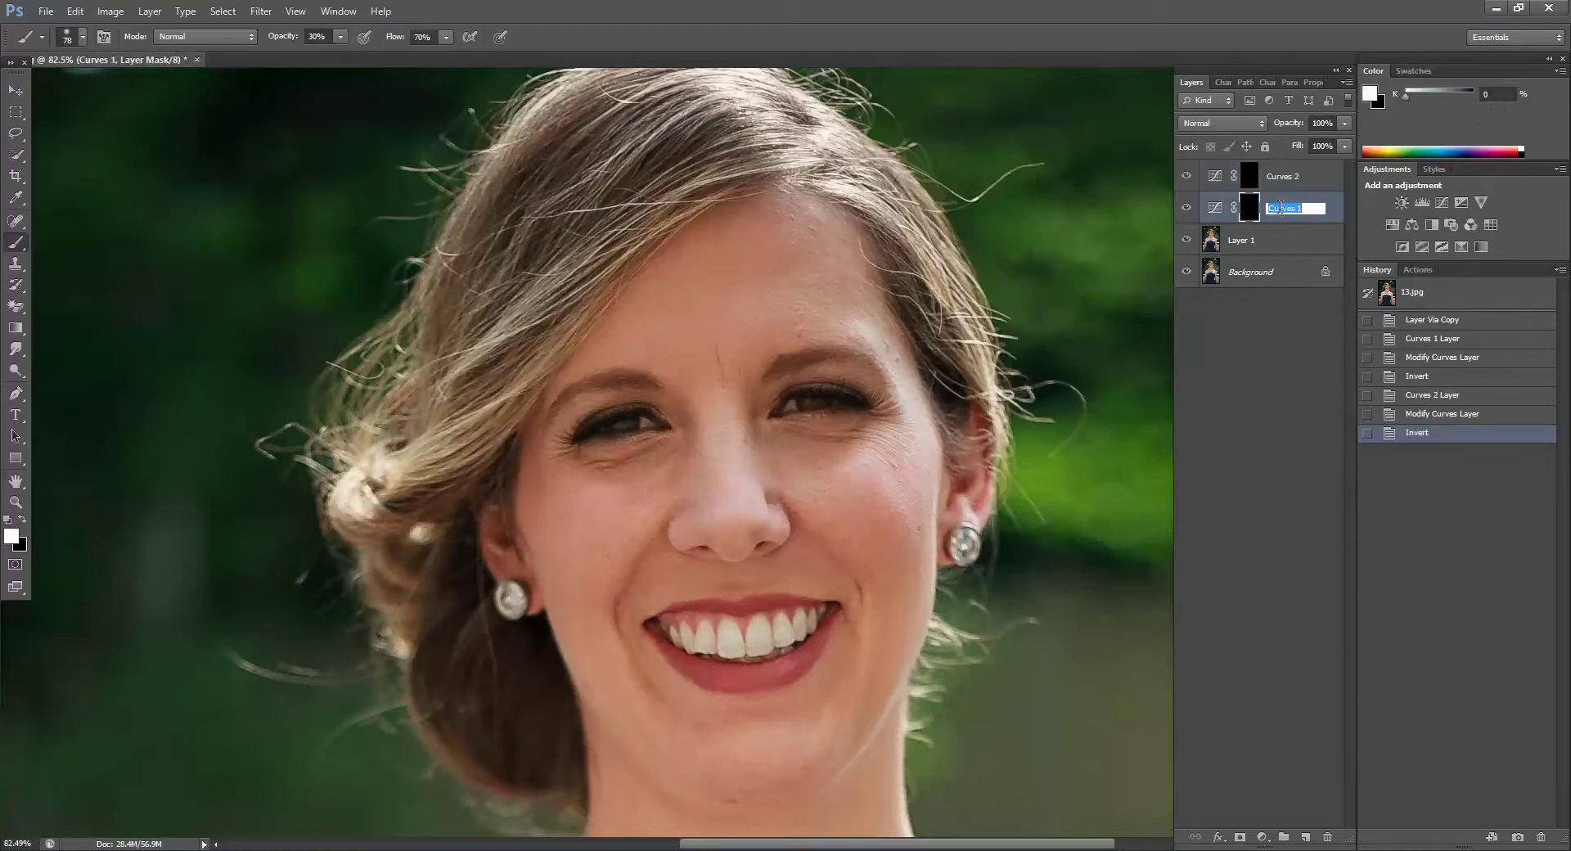
{"action": "type", "text": "Dod"}
{"action": "key", "text": "Return"}
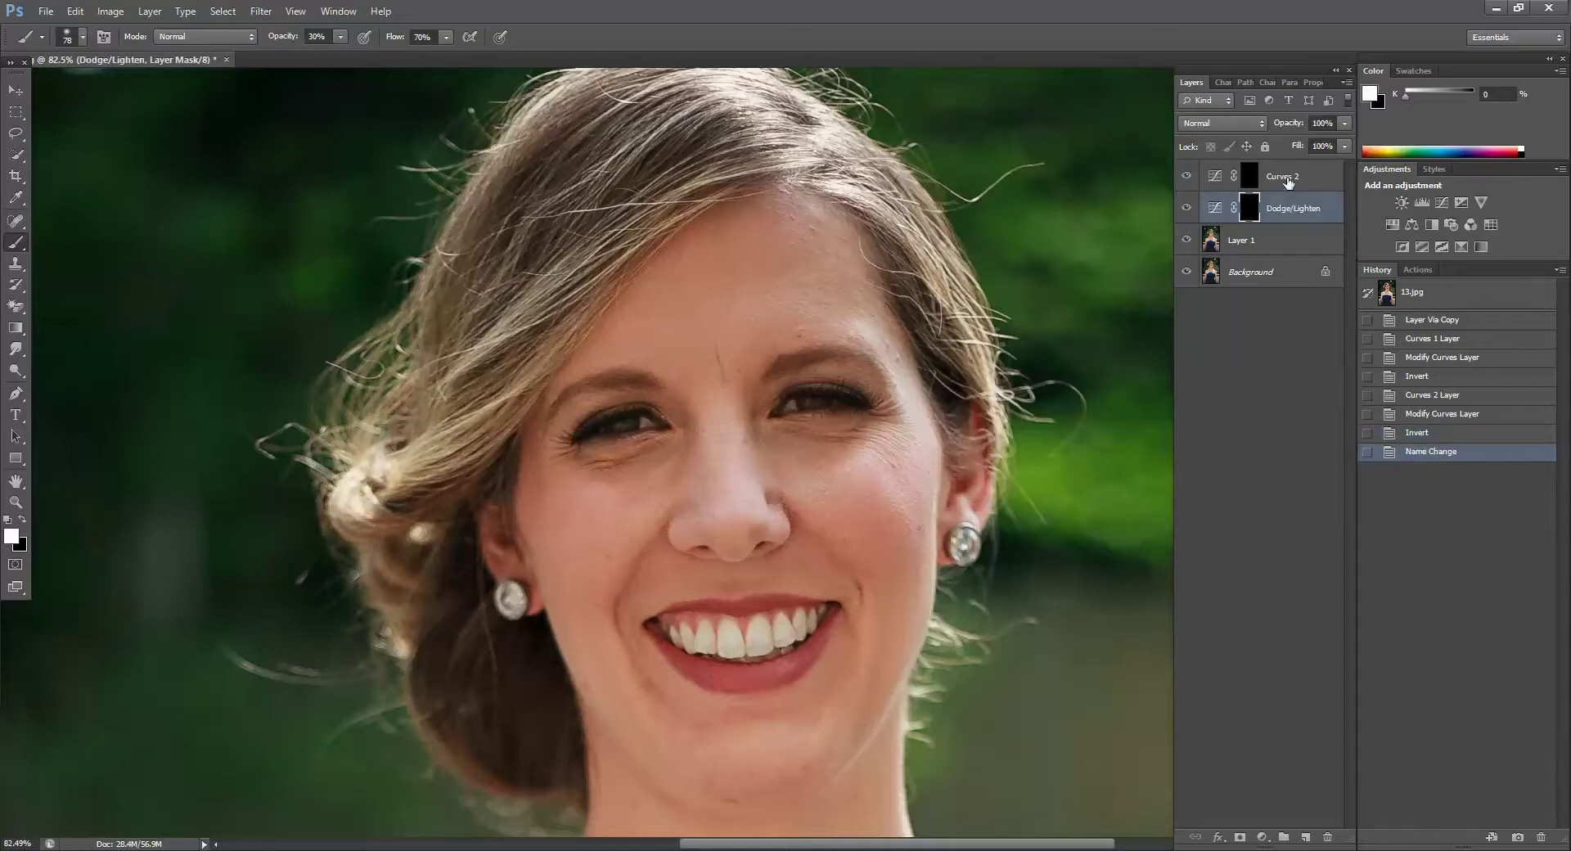
{"action": "double_click", "coordinate": [1288, 178]}
{"action": "type", "text": "Burn/Darken"}
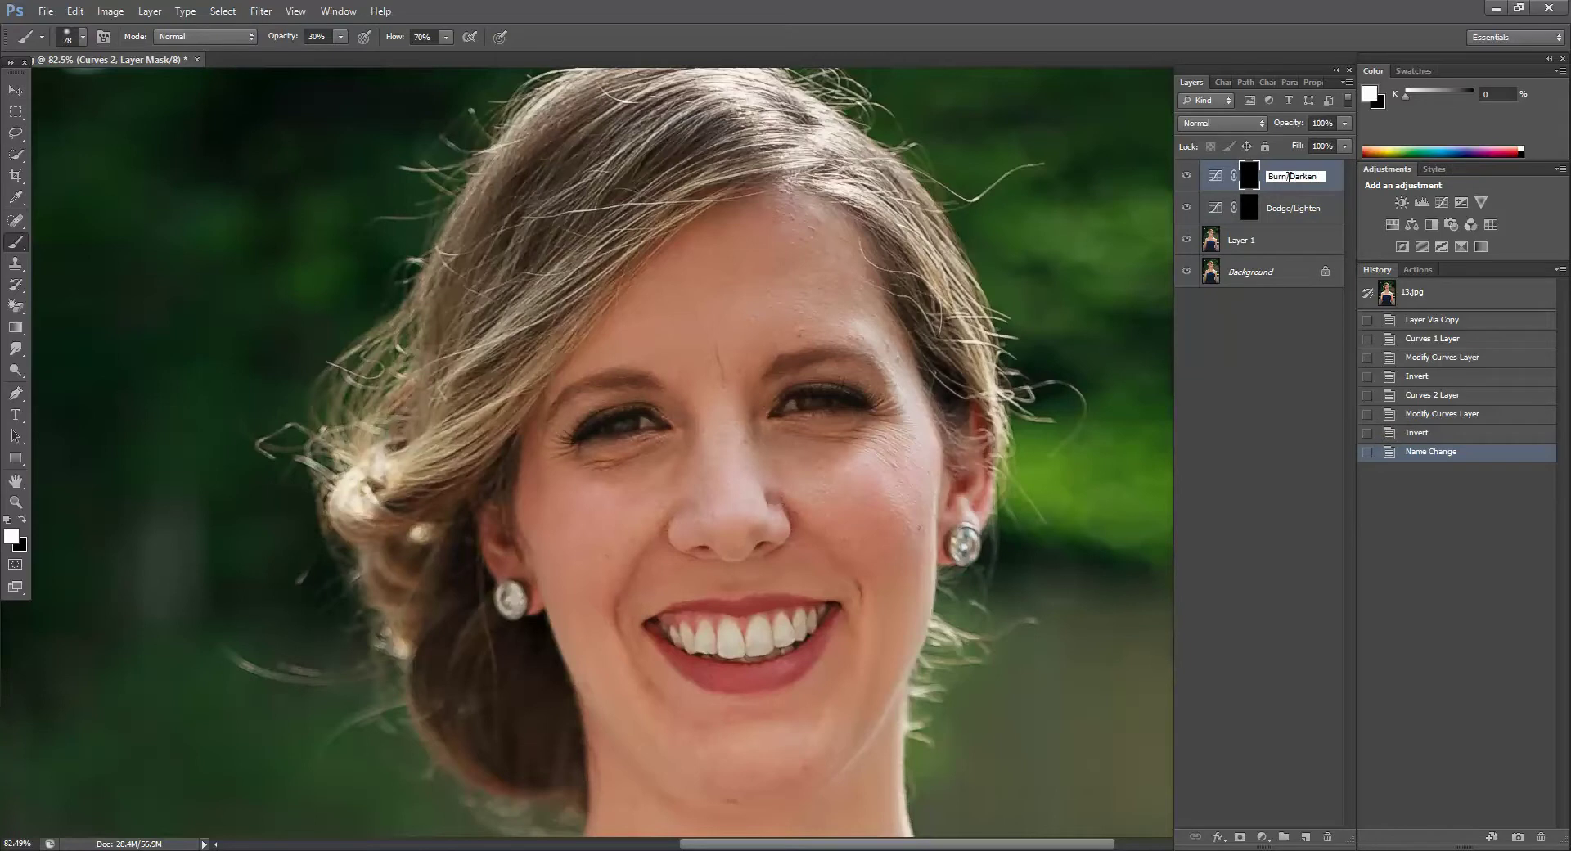
{"action": "key", "text": "Return"}
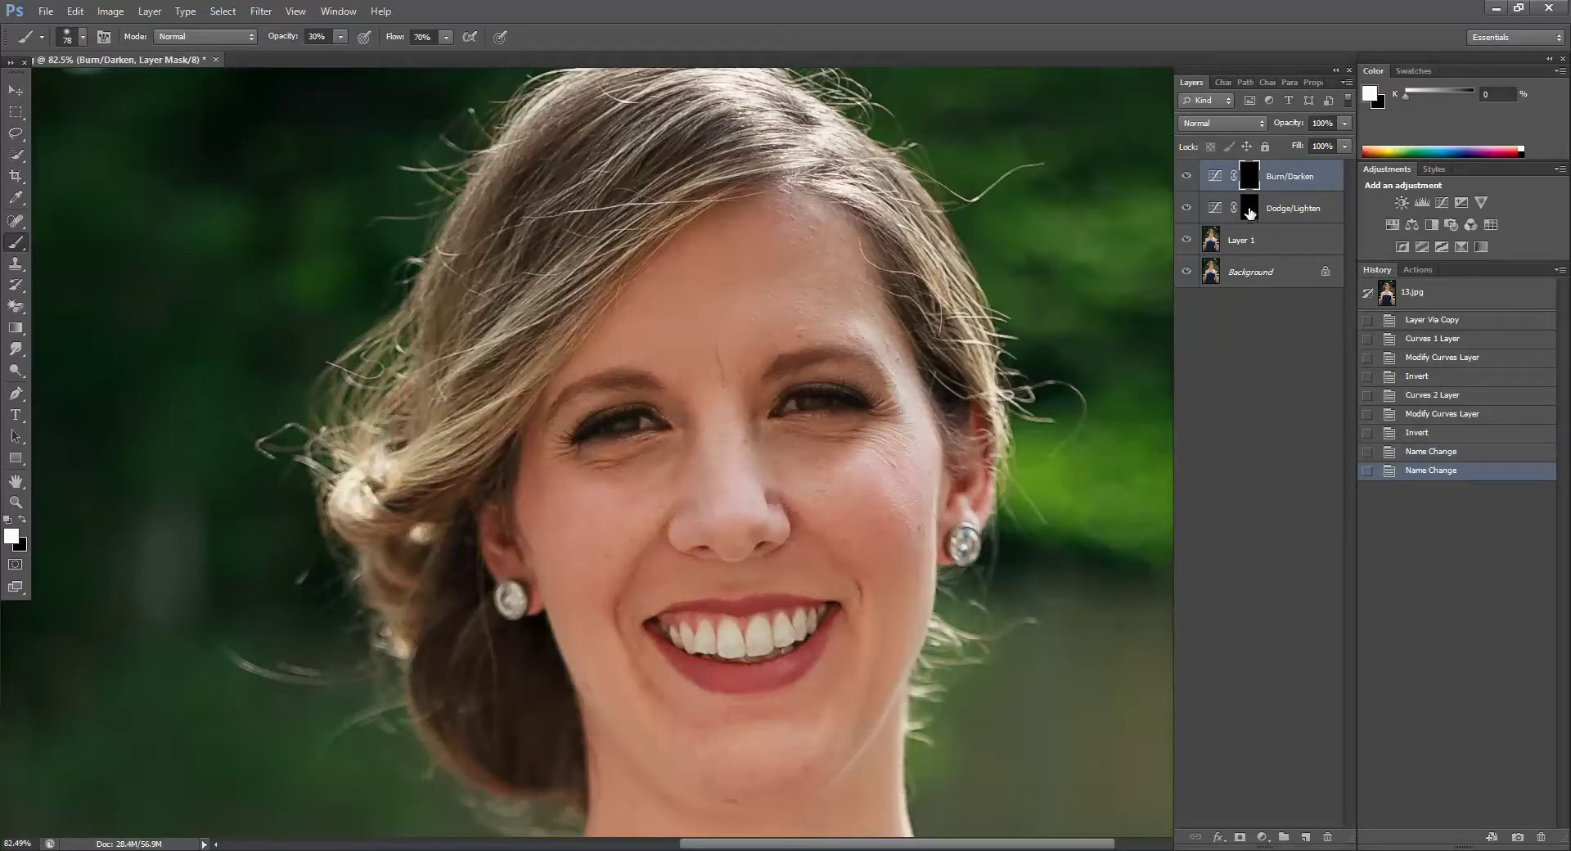
Step: Paint white on the Dodge/Lighten mask over the lower forehead with a 68 px brush
{"action": "left_click", "coordinate": [1249, 213]}
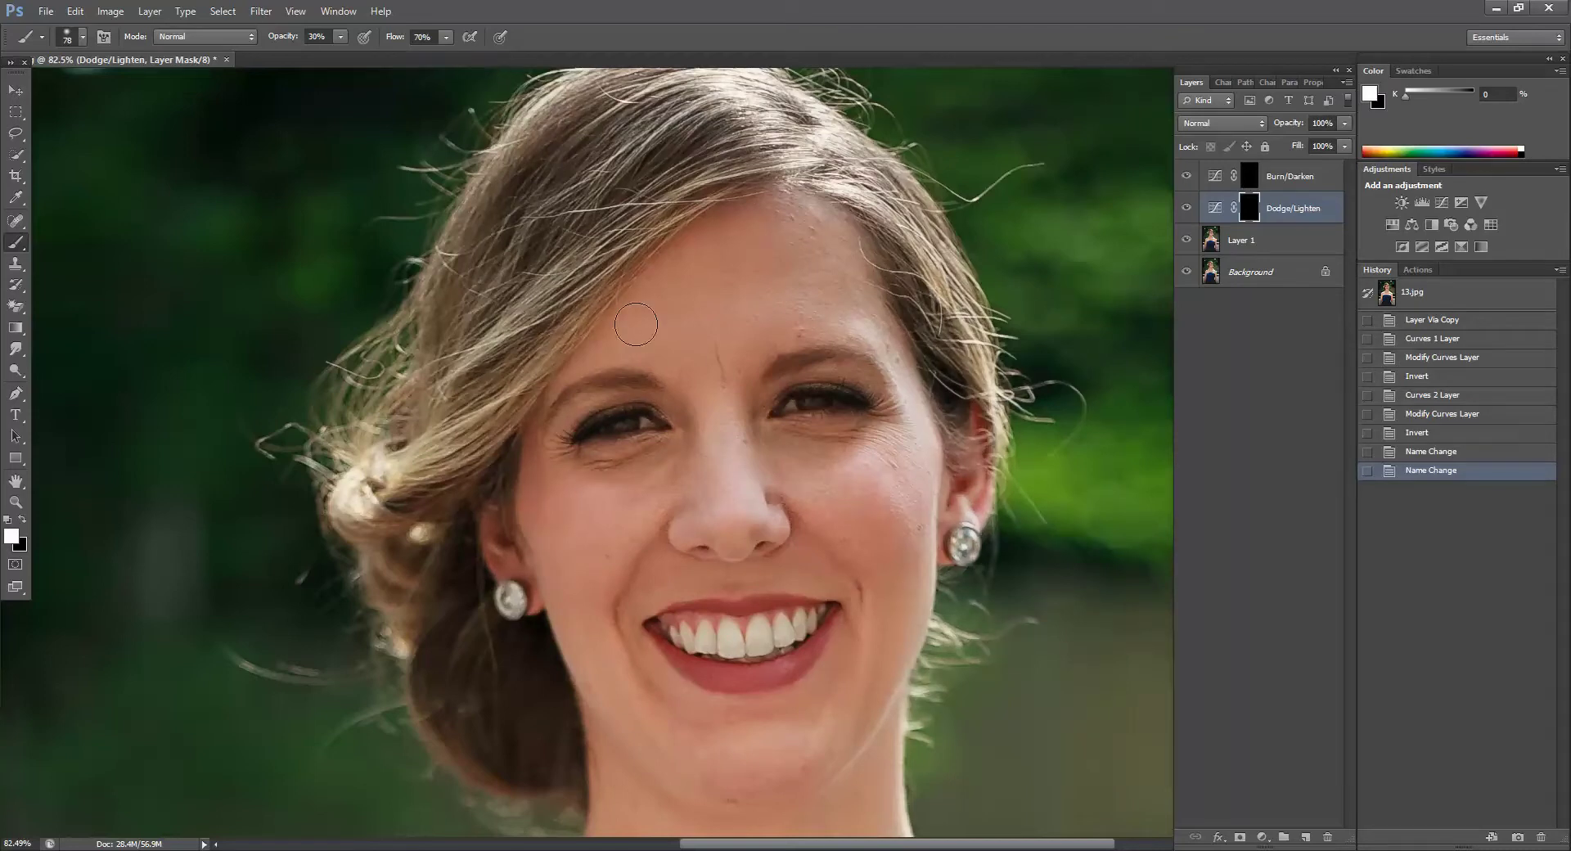
{"action": "right_click", "coordinate": [767, 448]}
{"action": "left_click_drag", "start_coordinate": [822, 469], "coordinate": [818, 467]}
{"action": "left_click", "coordinate": [719, 460]}
{"action": "mouse_move", "coordinate": [832, 318]}
{"action": "left_mouse_down"}
{"action": "mouse_move", "coordinate": [796, 265]}
{"action": "mouse_move", "coordinate": [720, 338]}
{"action": "left_mouse_up"}
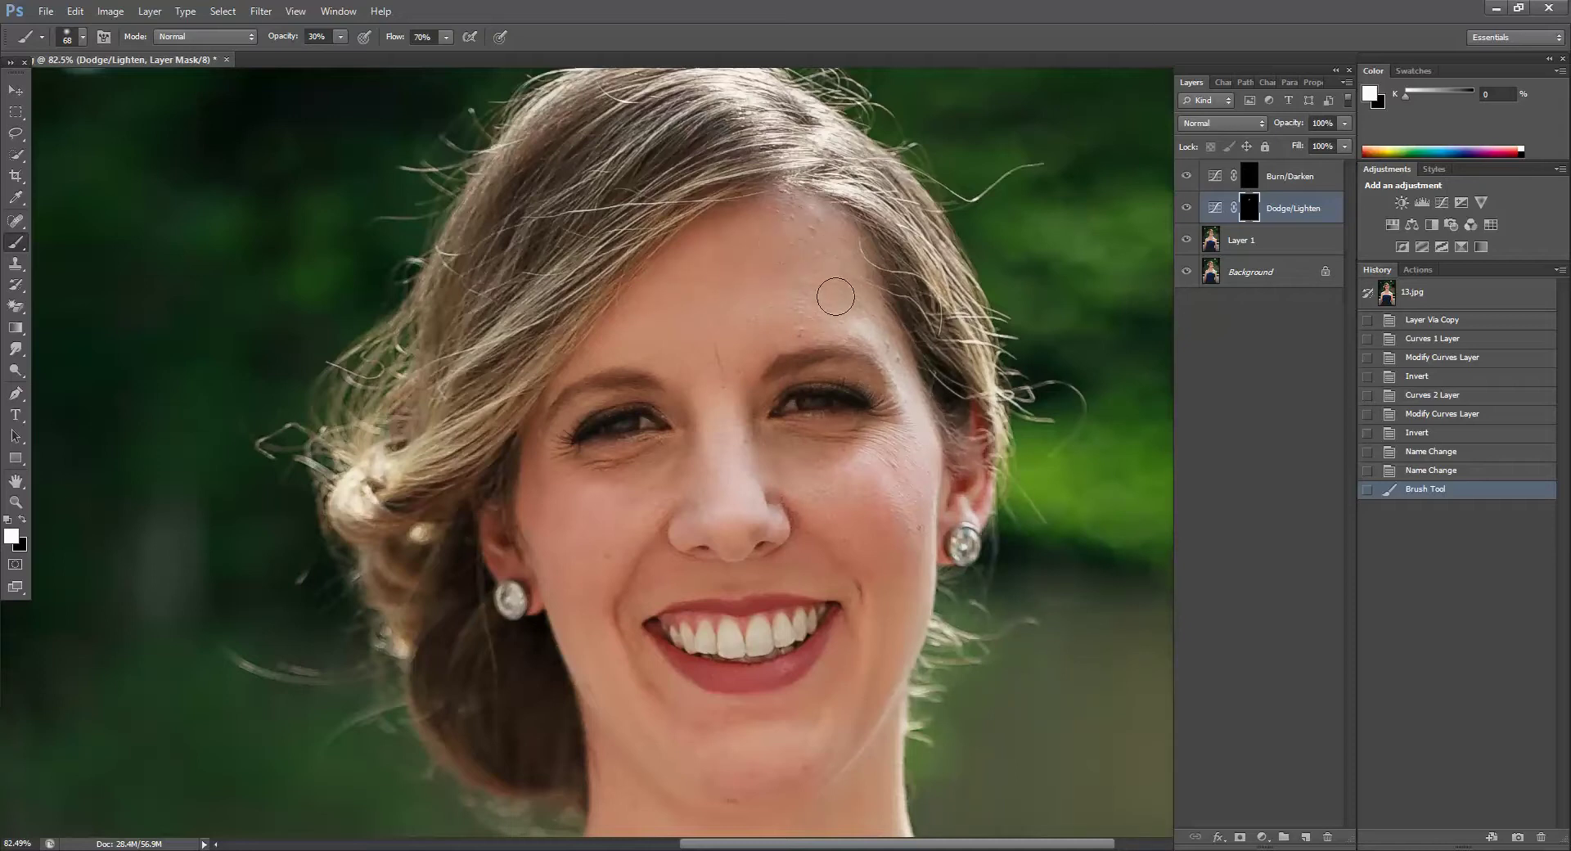
{"action": "left_click", "coordinate": [724, 320]}
Step: Enlarge the brush to 82 px and lighten more of the forehead above the eyebrows
{"action": "right_click", "coordinate": [743, 514]}
{"action": "left_click_drag", "start_coordinate": [818, 555], "coordinate": [821, 555]}
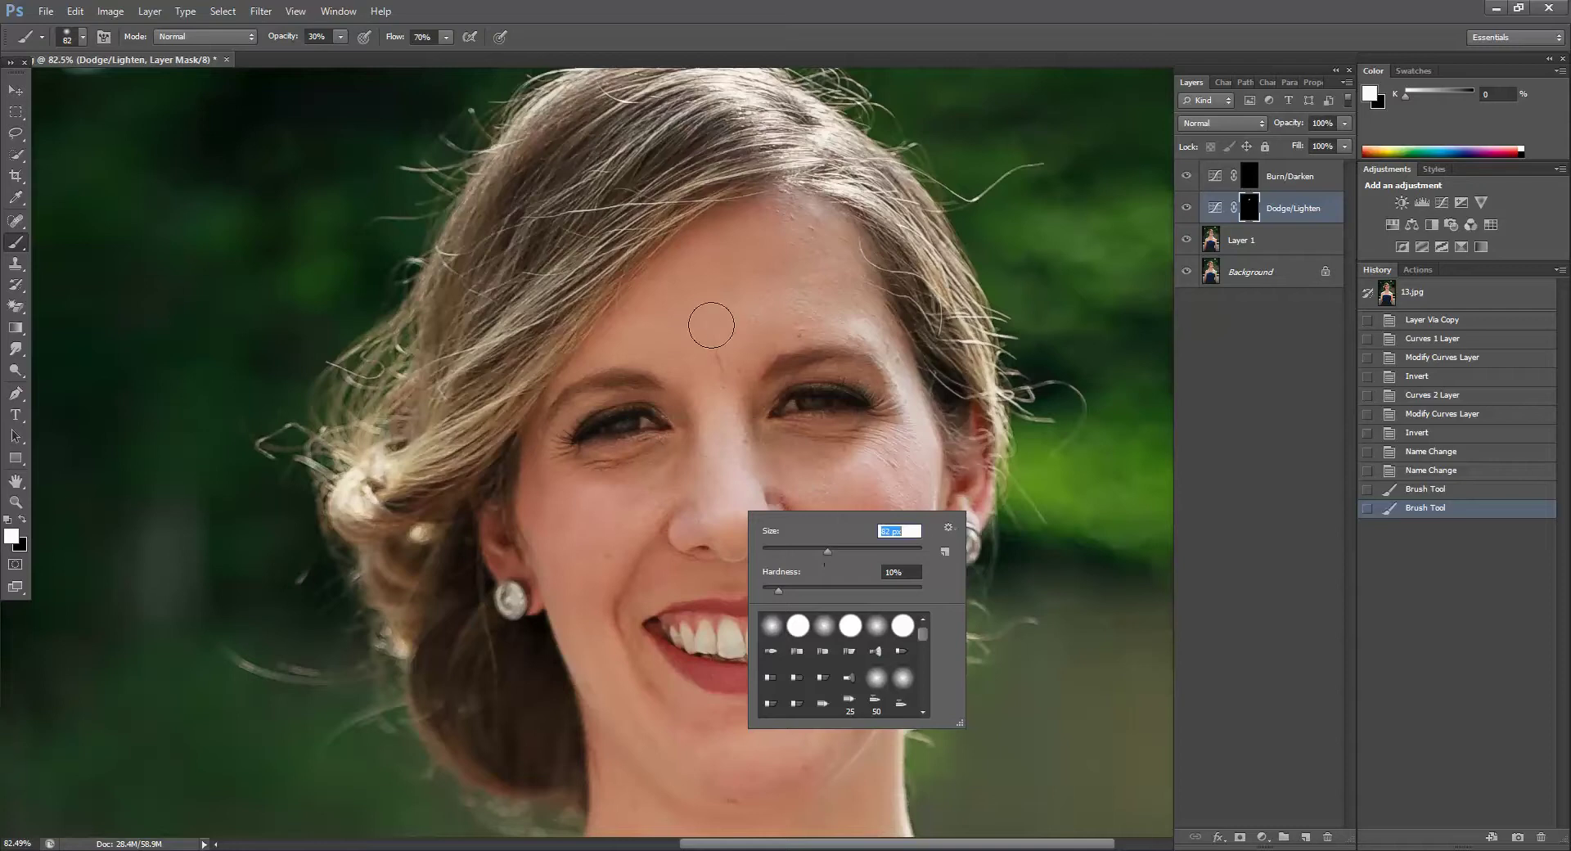
{"action": "key", "text": "Return"}
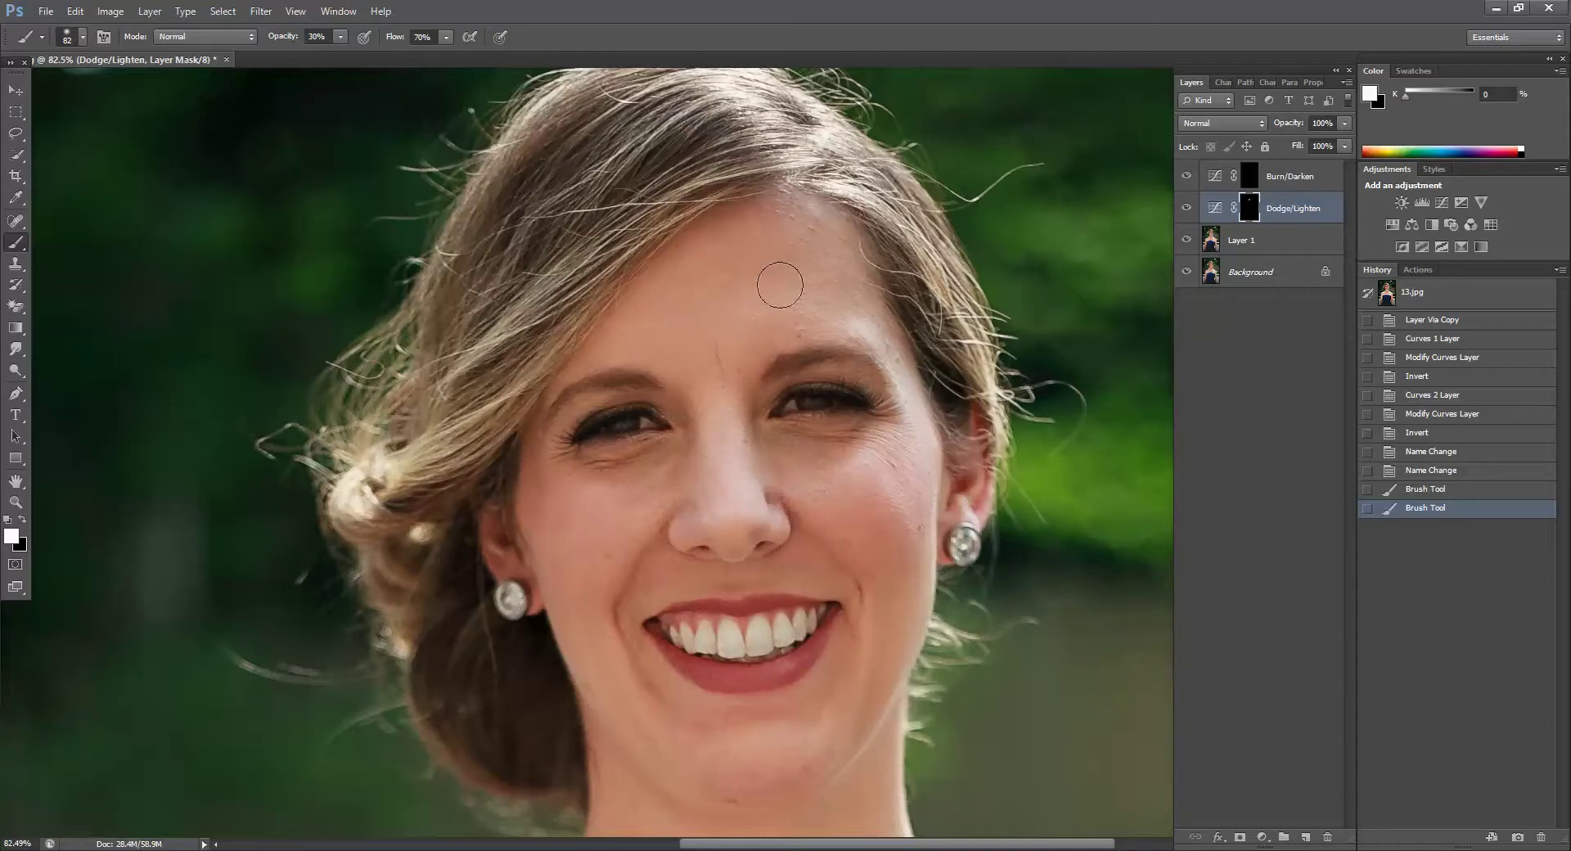
{"action": "left_click", "coordinate": [827, 302]}
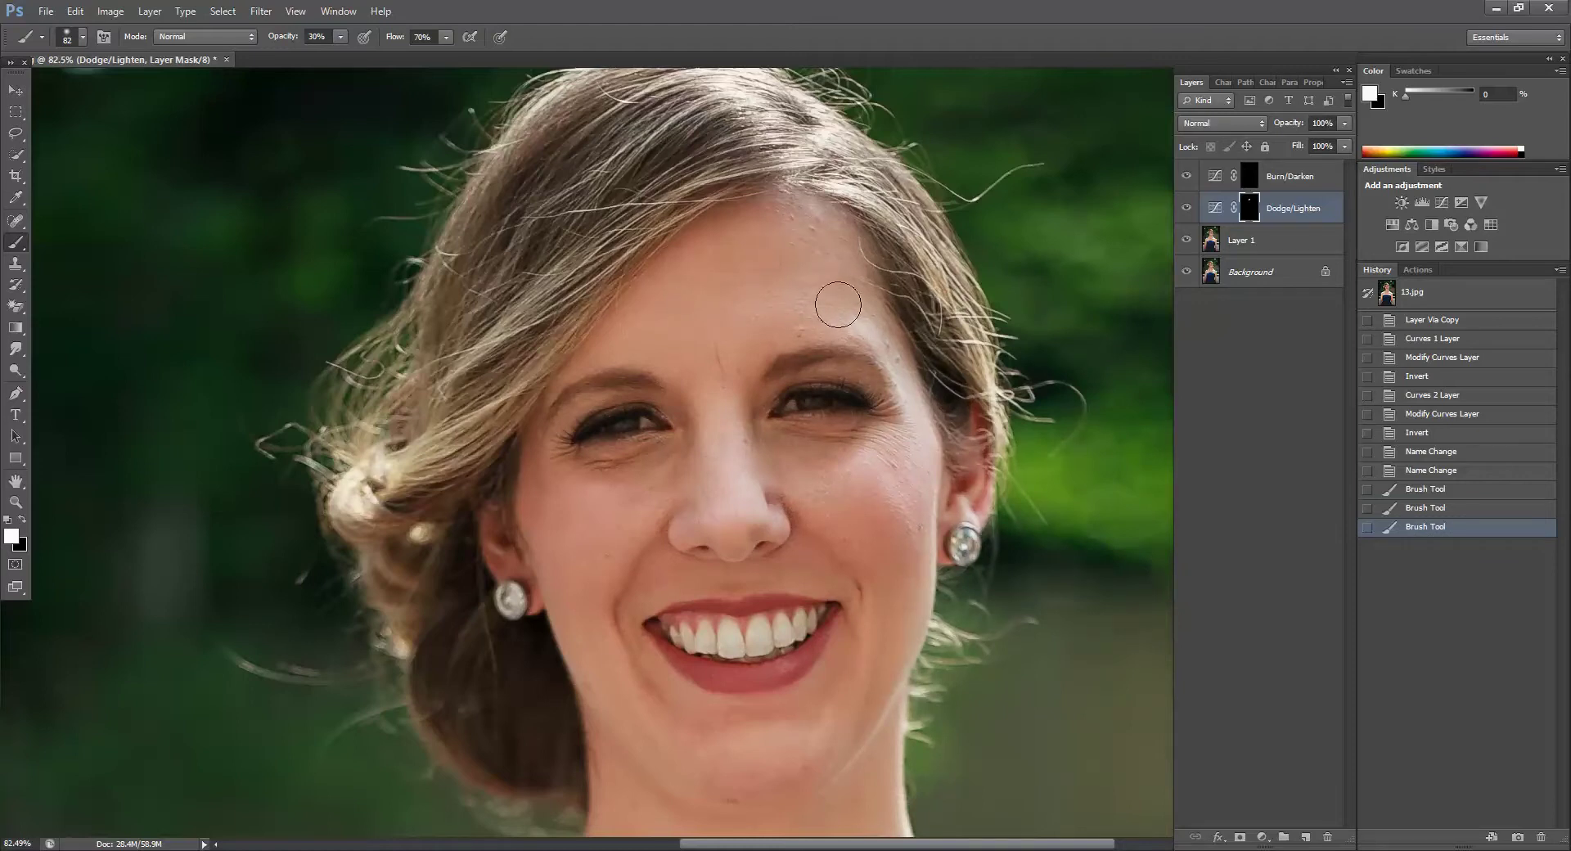
{"action": "left_click", "coordinate": [767, 318]}
{"action": "left_click", "coordinate": [767, 317]}
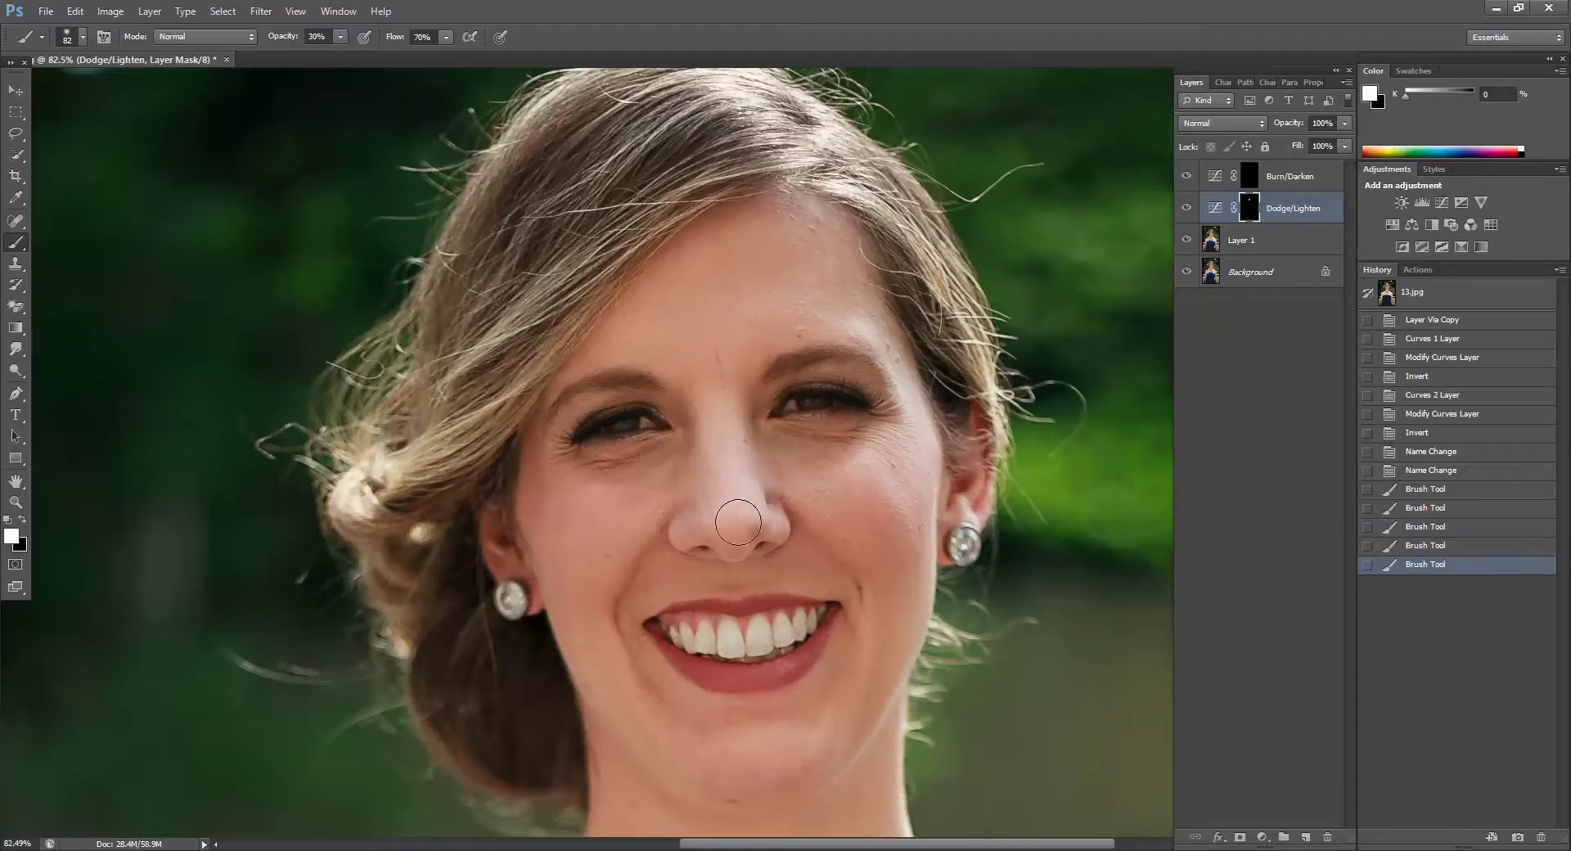
Step: Lighten the bridge and tip of the nose on the Dodge/Lighten mask
{"action": "left_click_drag", "start_coordinate": [729, 519], "coordinate": [731, 467]}
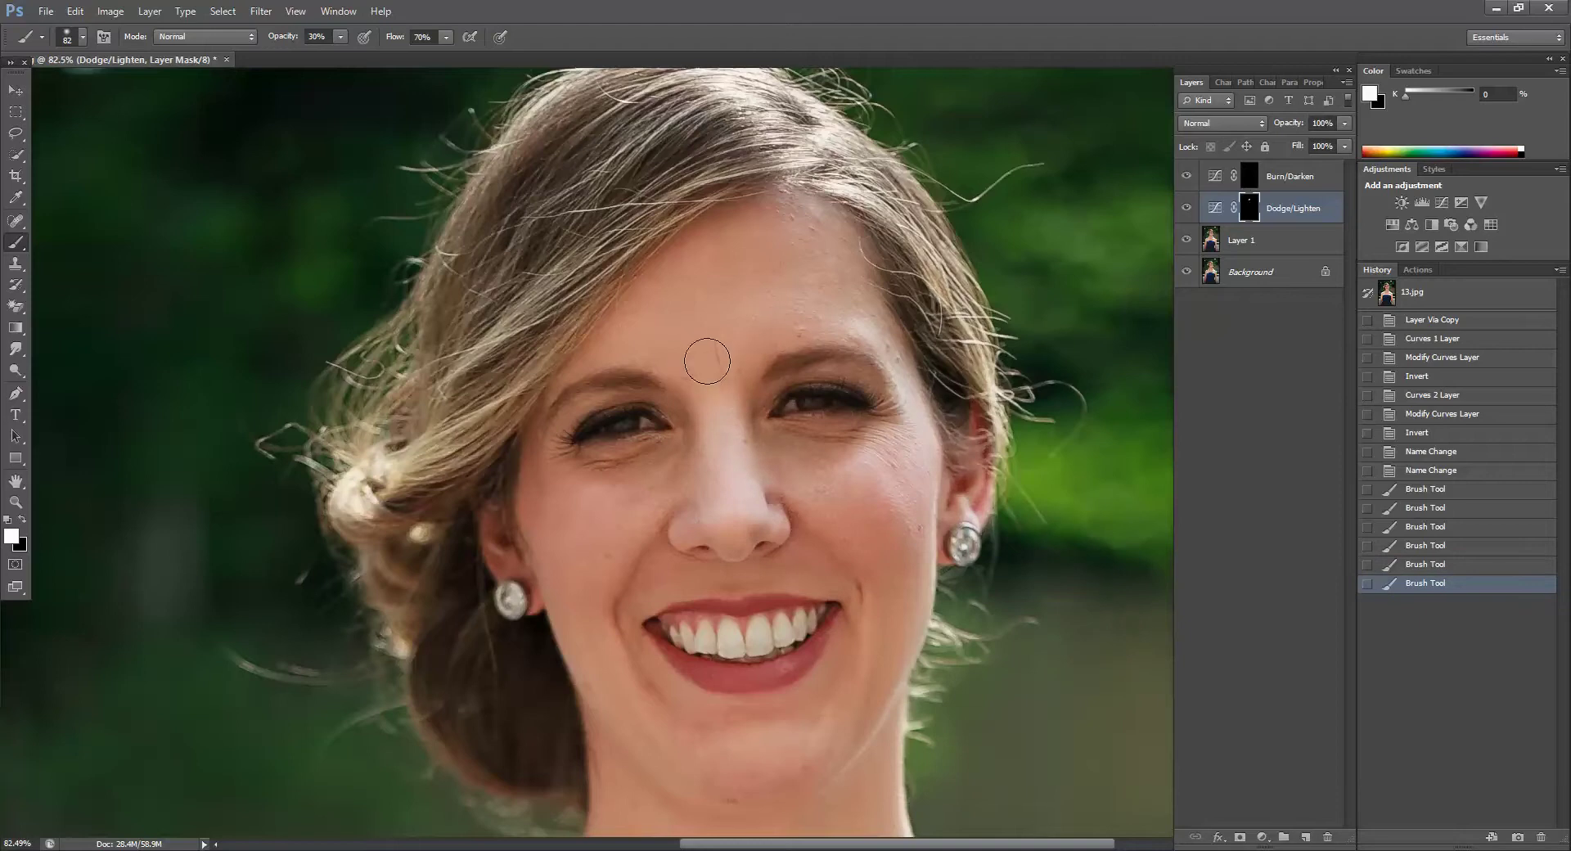
{"action": "left_click", "coordinate": [728, 507]}
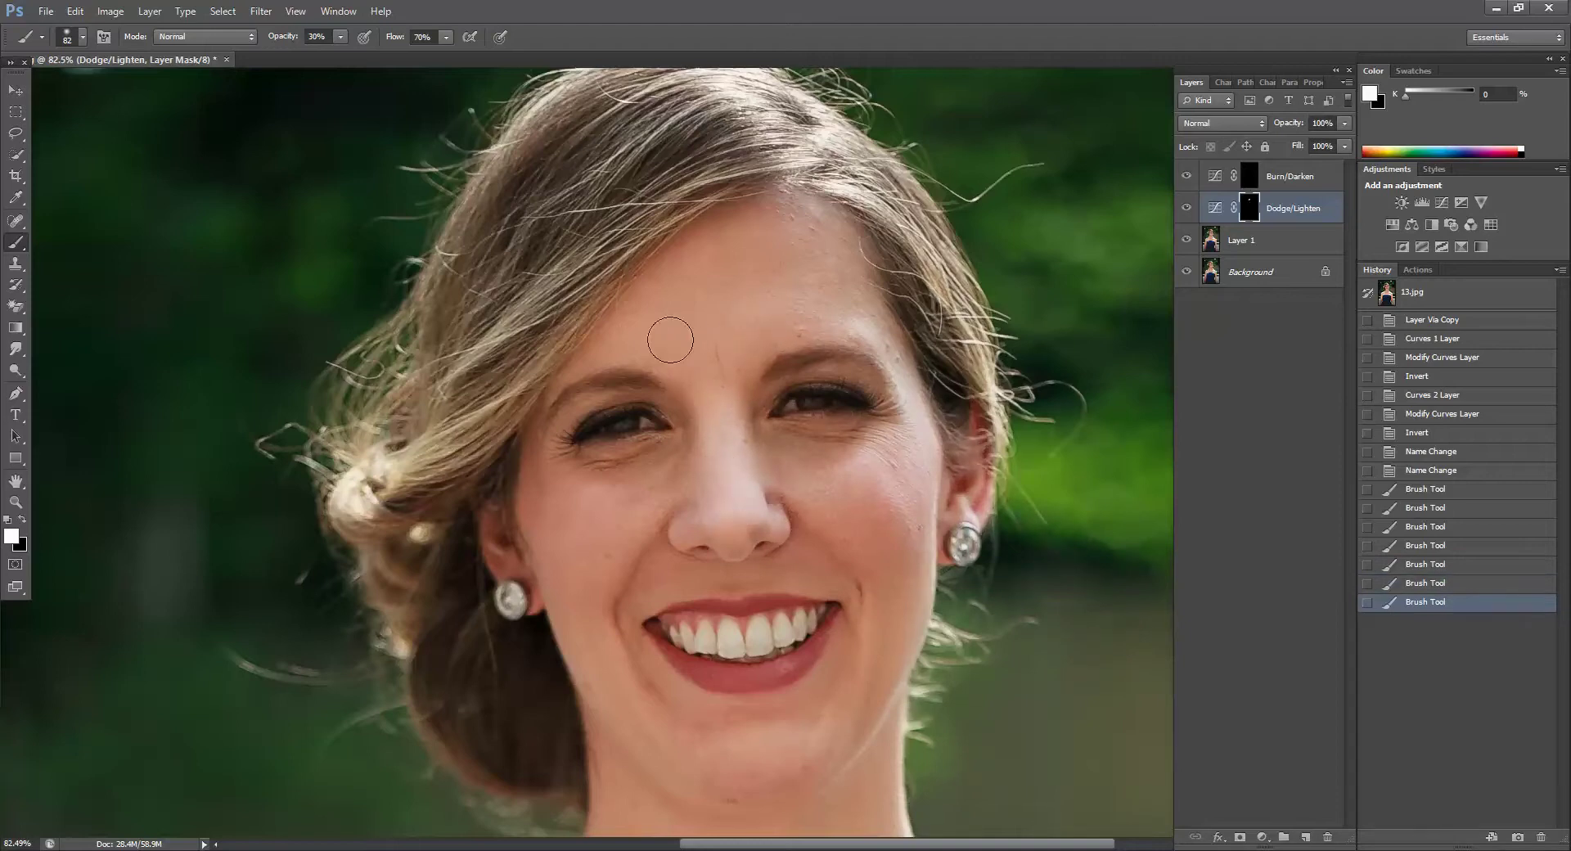
{"action": "left_click", "coordinate": [730, 486]}
Step: Enlarge the brush to 139 px and lighten the under-eye and cheek area on the image's right side of the face
{"action": "right_click", "coordinate": [881, 519]}
{"action": "left_click_drag", "start_coordinate": [964, 556], "coordinate": [999, 548]}
{"action": "left_click", "coordinate": [827, 459]}
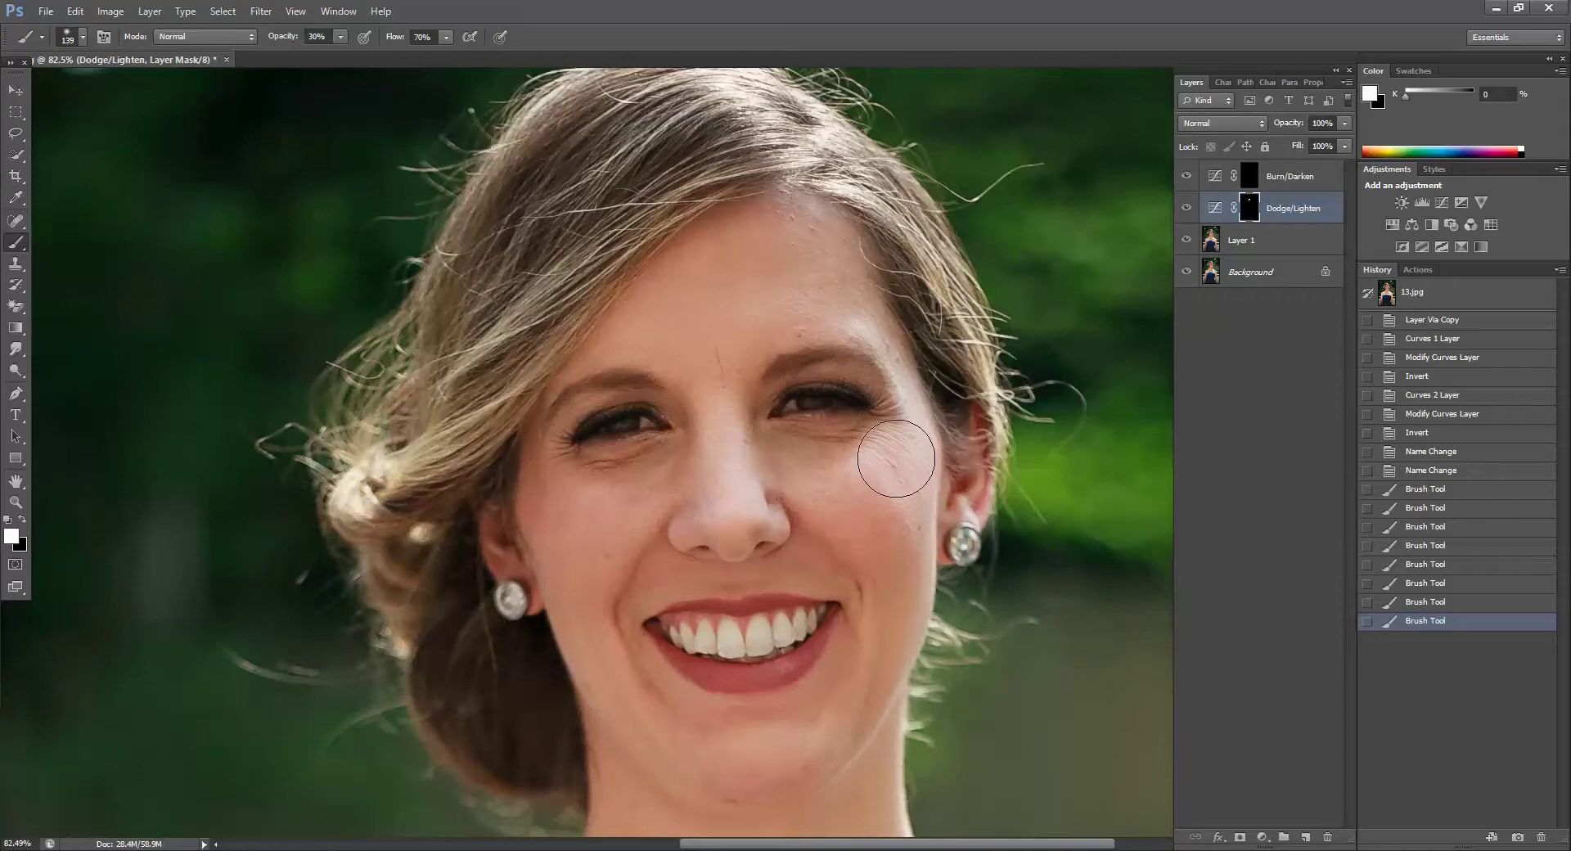
{"action": "left_click", "coordinate": [869, 501]}
{"action": "left_click", "coordinate": [879, 481]}
{"action": "left_click", "coordinate": [890, 459]}
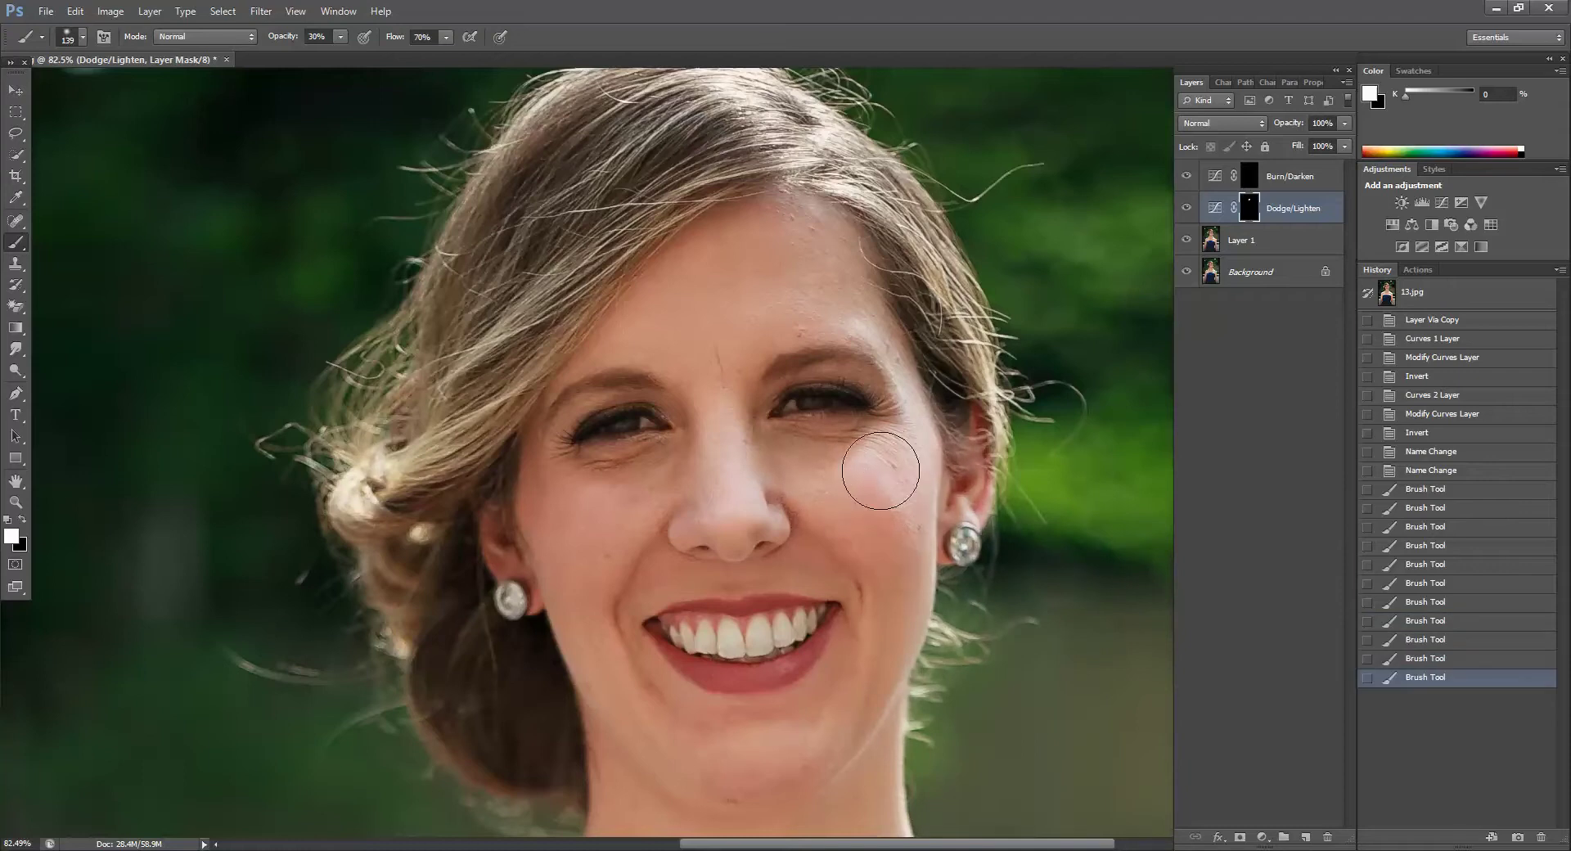
{"action": "left_click", "coordinate": [887, 455]}
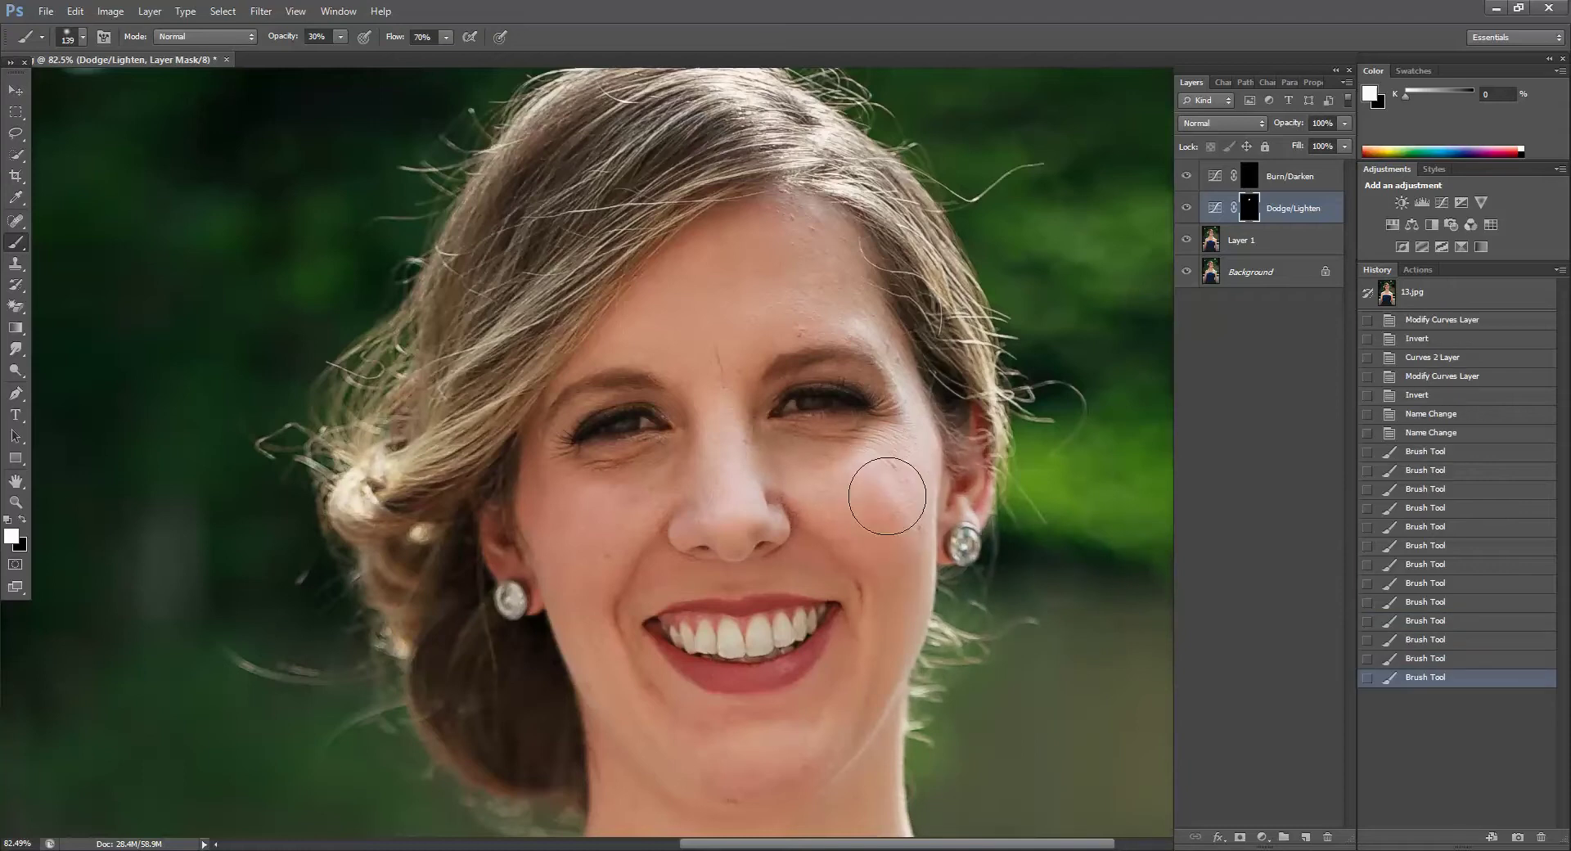
{"action": "left_click", "coordinate": [876, 519]}
{"action": "left_click", "coordinate": [843, 463]}
{"action": "left_click", "coordinate": [876, 501]}
Step: Lighten the cheek on the image's left side and the chin on the Dodge/Lighten mask
{"action": "mouse_move", "coordinate": [596, 508]}
{"action": "left_mouse_down"}
{"action": "mouse_move", "coordinate": [573, 548]}
{"action": "mouse_move", "coordinate": [556, 502]}
{"action": "mouse_move", "coordinate": [558, 577]}
{"action": "mouse_move", "coordinate": [620, 498]}
{"action": "mouse_move", "coordinate": [551, 495]}
{"action": "mouse_move", "coordinate": [617, 507]}
{"action": "mouse_move", "coordinate": [580, 564]}
{"action": "mouse_move", "coordinate": [633, 513]}
{"action": "mouse_move", "coordinate": [592, 505]}
{"action": "mouse_move", "coordinate": [556, 560]}
{"action": "mouse_move", "coordinate": [554, 533]}
{"action": "mouse_move", "coordinate": [629, 501]}
{"action": "mouse_move", "coordinate": [589, 542]}
{"action": "mouse_move", "coordinate": [617, 491]}
{"action": "mouse_move", "coordinate": [567, 515]}
{"action": "mouse_move", "coordinate": [557, 485]}
{"action": "mouse_move", "coordinate": [616, 500]}
{"action": "mouse_move", "coordinate": [578, 546]}
{"action": "mouse_move", "coordinate": [616, 509]}
{"action": "mouse_move", "coordinate": [562, 485]}
{"action": "mouse_move", "coordinate": [581, 569]}
{"action": "mouse_move", "coordinate": [626, 489]}
{"action": "mouse_move", "coordinate": [564, 500]}
{"action": "mouse_move", "coordinate": [637, 482]}
{"action": "mouse_move", "coordinate": [589, 557]}
{"action": "mouse_move", "coordinate": [637, 490]}
{"action": "mouse_move", "coordinate": [556, 489]}
{"action": "mouse_move", "coordinate": [567, 570]}
{"action": "mouse_move", "coordinate": [604, 486]}
{"action": "mouse_move", "coordinate": [630, 482]}
{"action": "mouse_move", "coordinate": [546, 514]}
{"action": "mouse_move", "coordinate": [627, 486]}
{"action": "mouse_move", "coordinate": [558, 551]}
{"action": "mouse_move", "coordinate": [668, 474]}
{"action": "mouse_move", "coordinate": [585, 525]}
{"action": "mouse_move", "coordinate": [619, 502]}
{"action": "mouse_move", "coordinate": [583, 564]}
{"action": "mouse_move", "coordinate": [567, 504]}
{"action": "mouse_move", "coordinate": [655, 479]}
{"action": "left_mouse_up"}
{"action": "left_click", "coordinate": [601, 513]}
{"action": "mouse_move", "coordinate": [702, 726]}
{"action": "left_mouse_down"}
{"action": "mouse_move", "coordinate": [719, 748]}
{"action": "mouse_move", "coordinate": [758, 748]}
{"action": "left_mouse_up"}
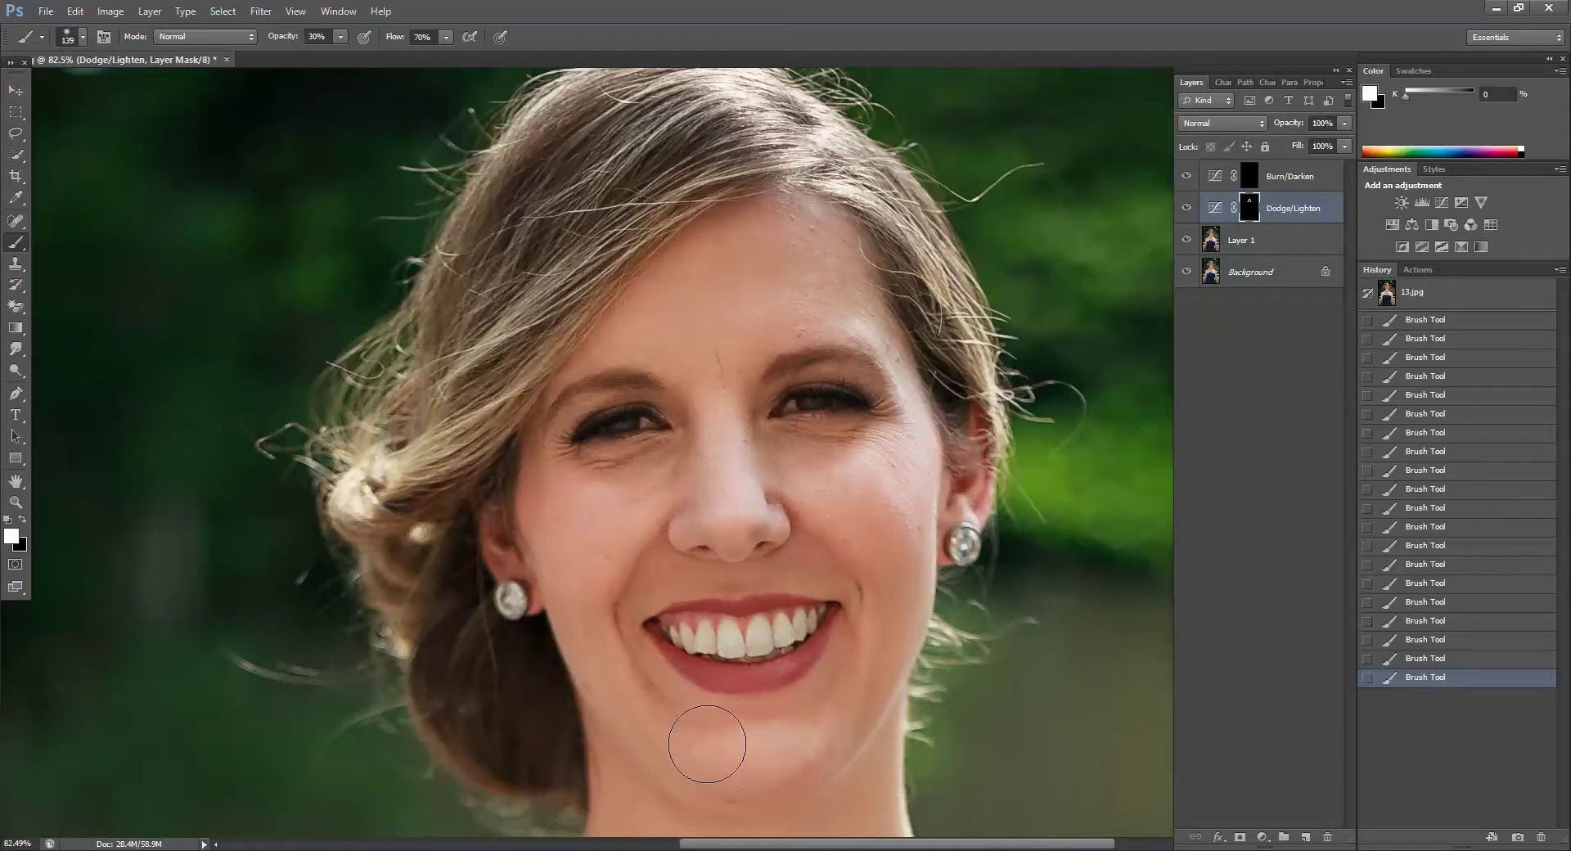
Step: Reduce the brush to 60 px and lighten the area between the nose and upper lip
{"action": "right_click", "coordinate": [813, 681]}
{"action": "left_click_drag", "start_coordinate": [918, 675], "coordinate": [879, 668]}
{"action": "left_click", "coordinate": [720, 575]}
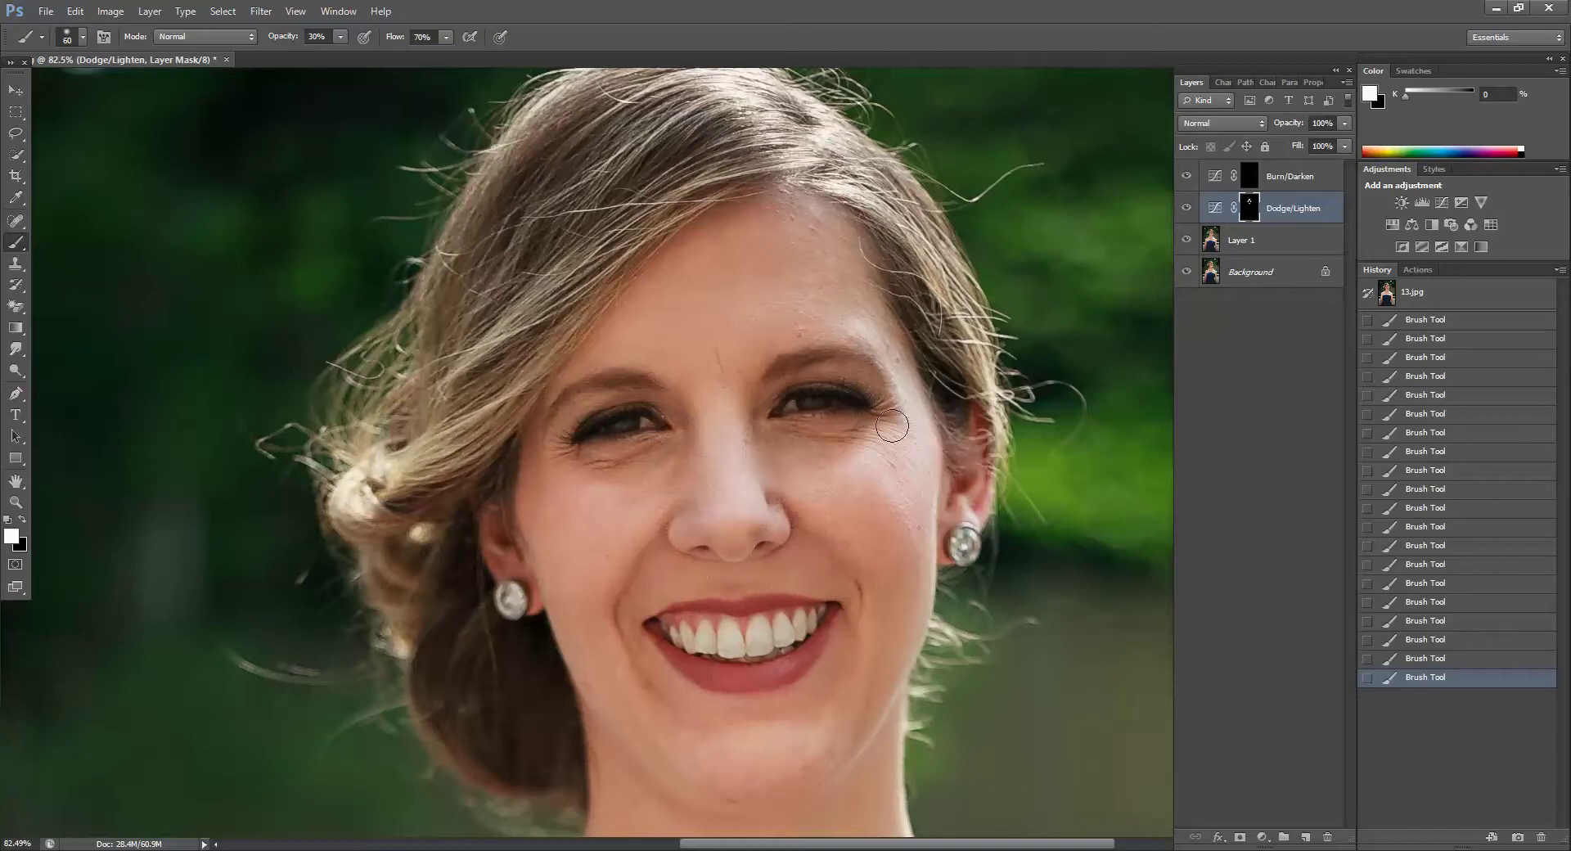
Step: Reduce the brush to 31 px and lighten the small areas around both eyes on the Dodge/Lighten mask
{"action": "scroll", "coordinate": [828, 398], "scroll_direction": "up", "scroll_amount": 5}
{"action": "right_click", "coordinate": [882, 383]}
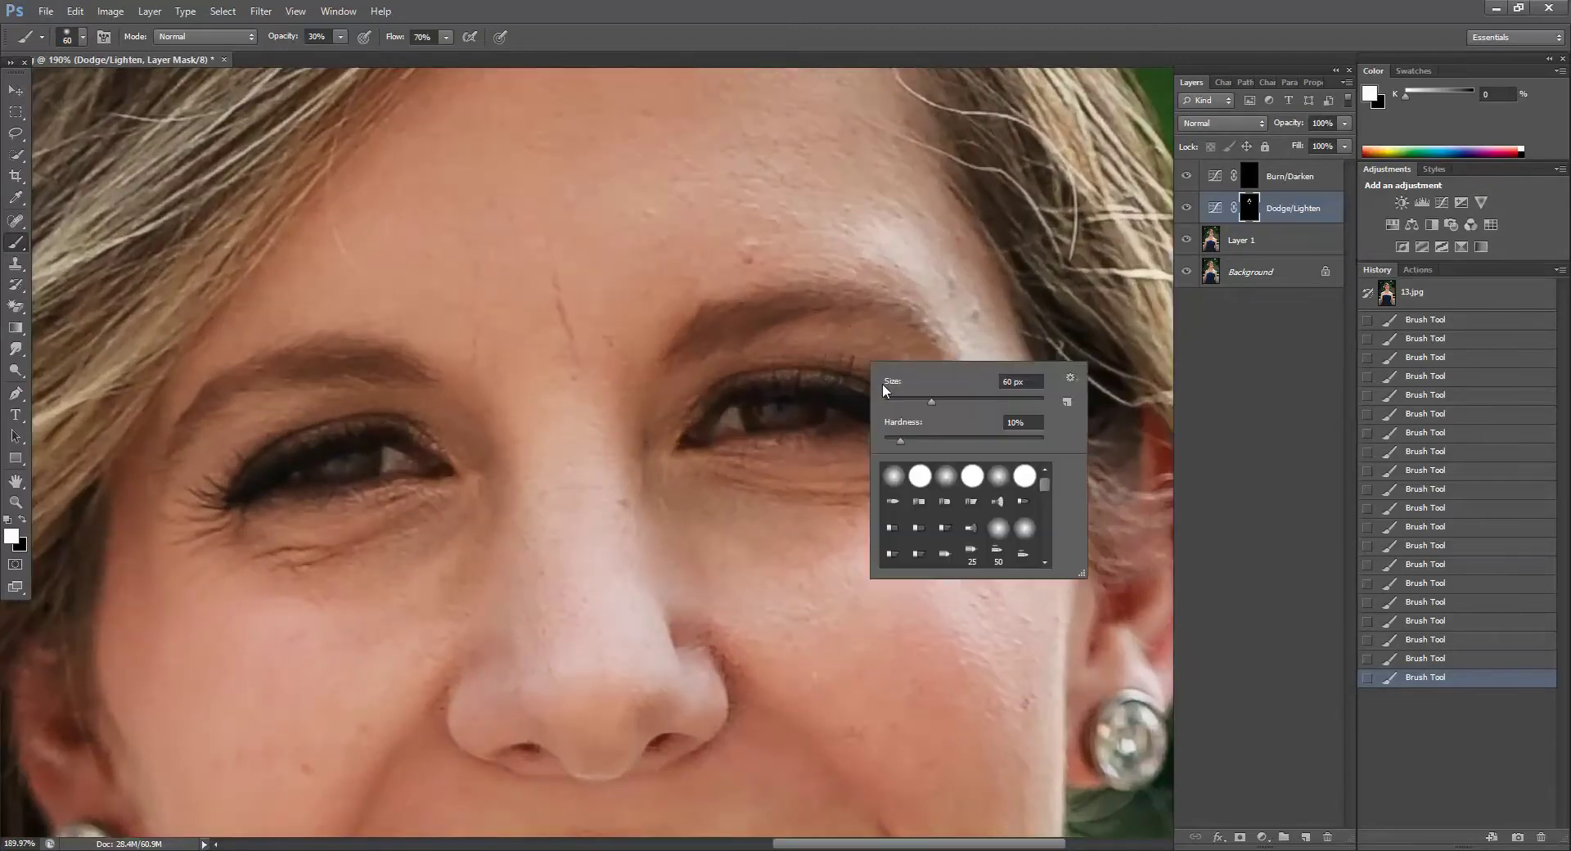
{"action": "left_click_drag", "start_coordinate": [915, 399], "coordinate": [909, 398]}
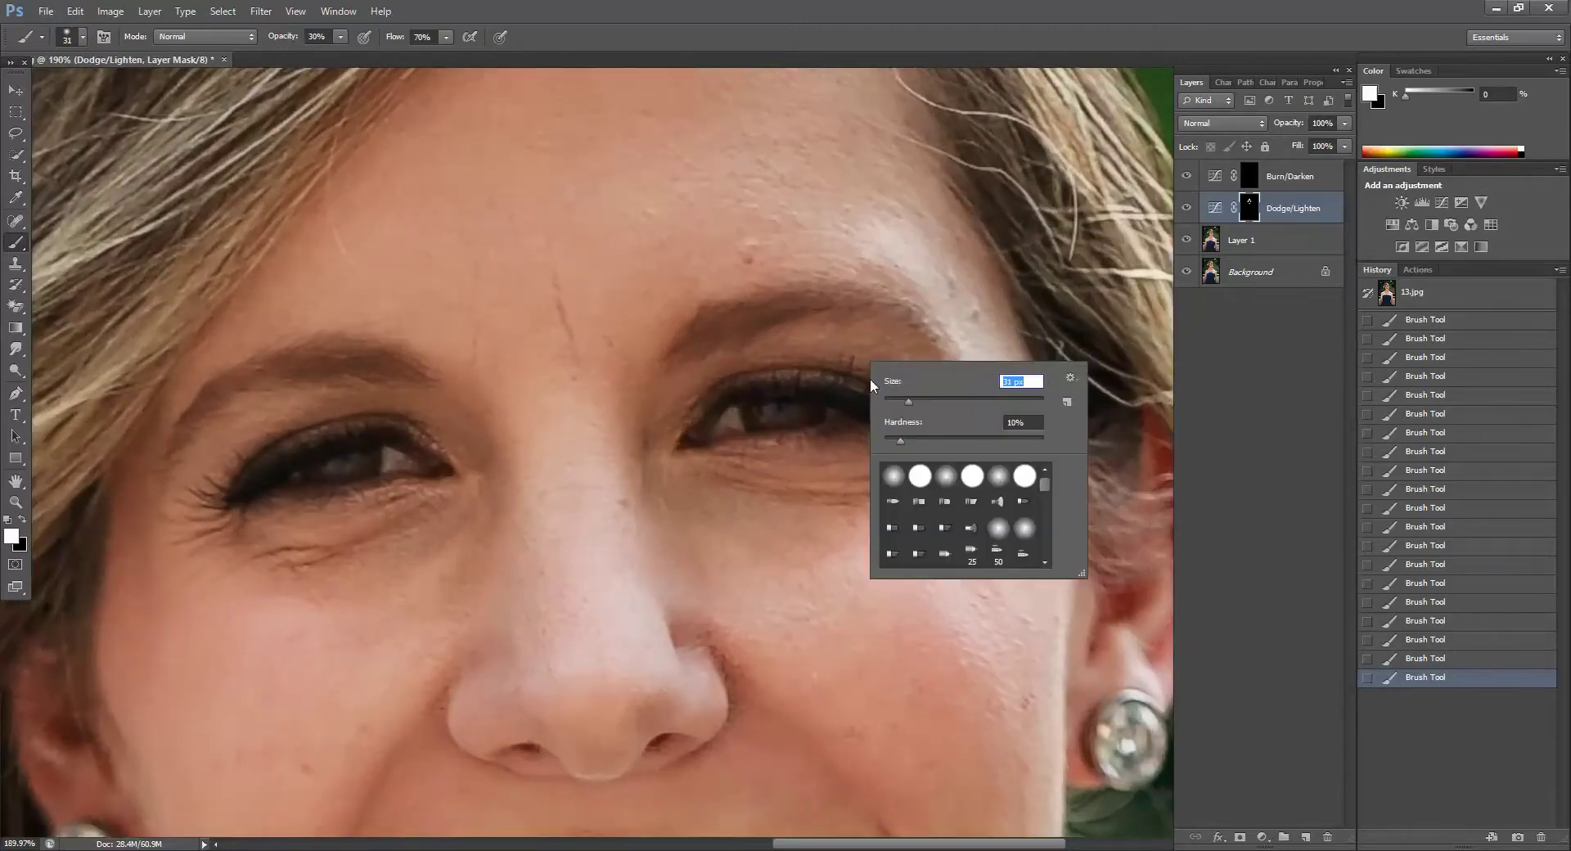
{"action": "left_click", "coordinate": [727, 361]}
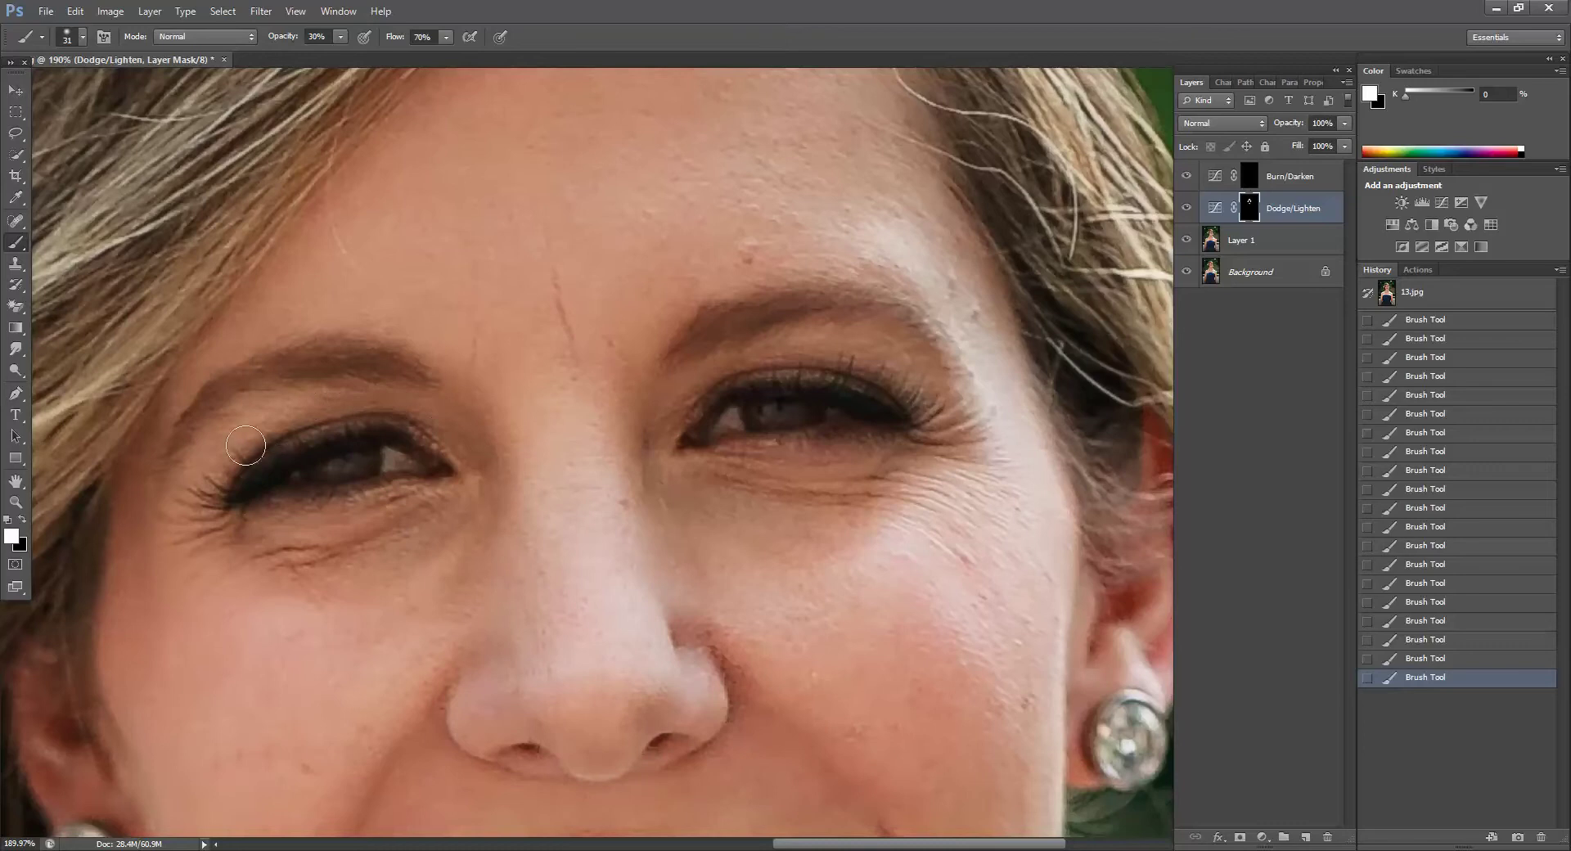
Step: Compare the whole face with the Dodge/Lighten layer hidden and shown
{"action": "scroll", "coordinate": [815, 396], "scroll_direction": "down", "scroll_amount": 5}
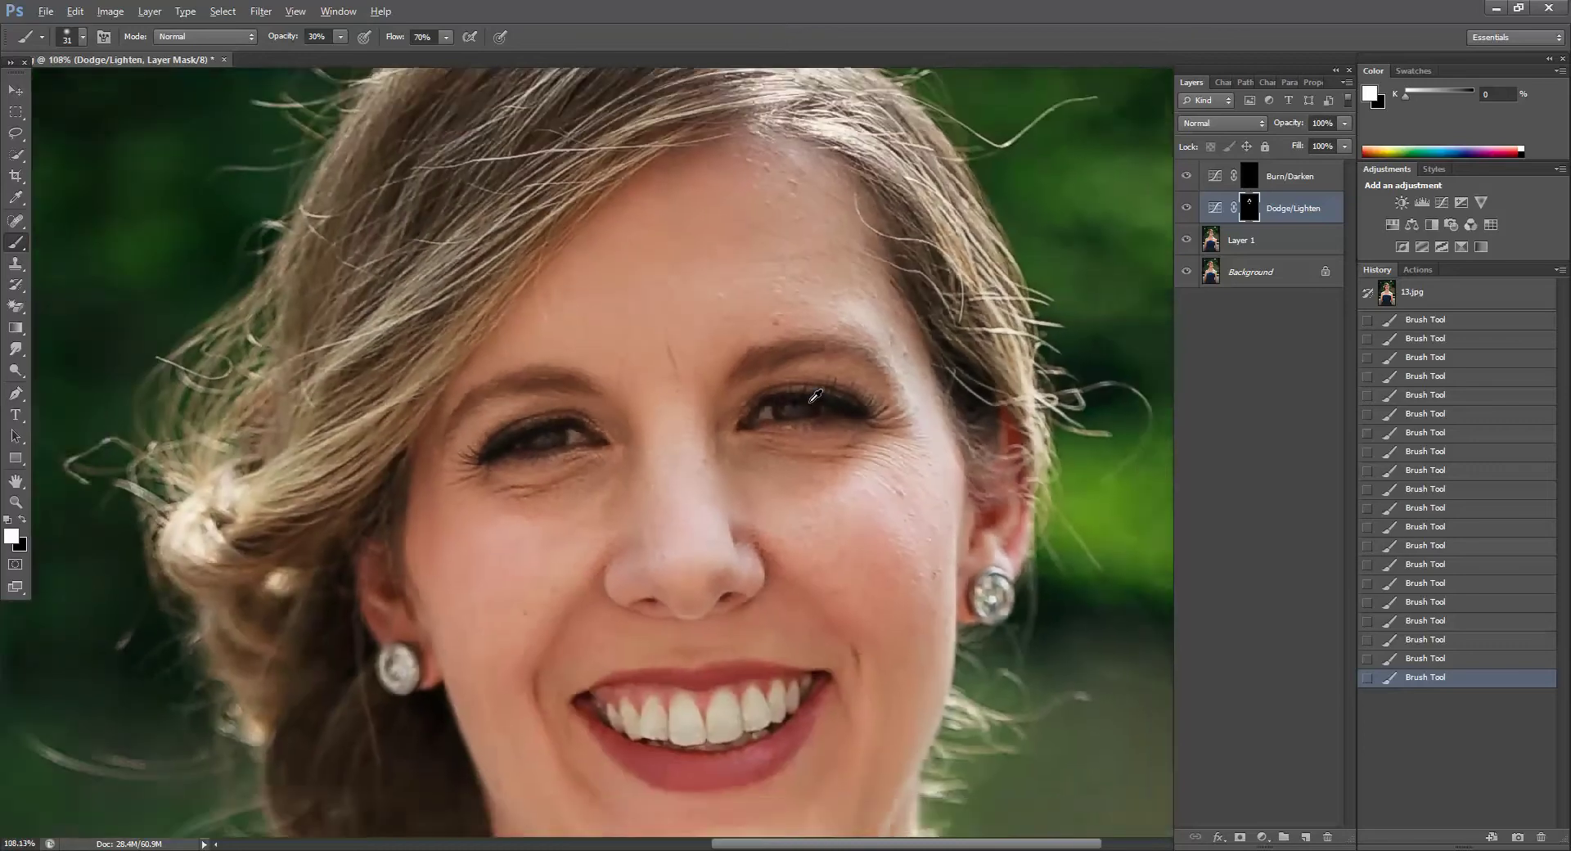
{"action": "scroll", "coordinate": [815, 396], "scroll_direction": "down", "scroll_amount": 3}
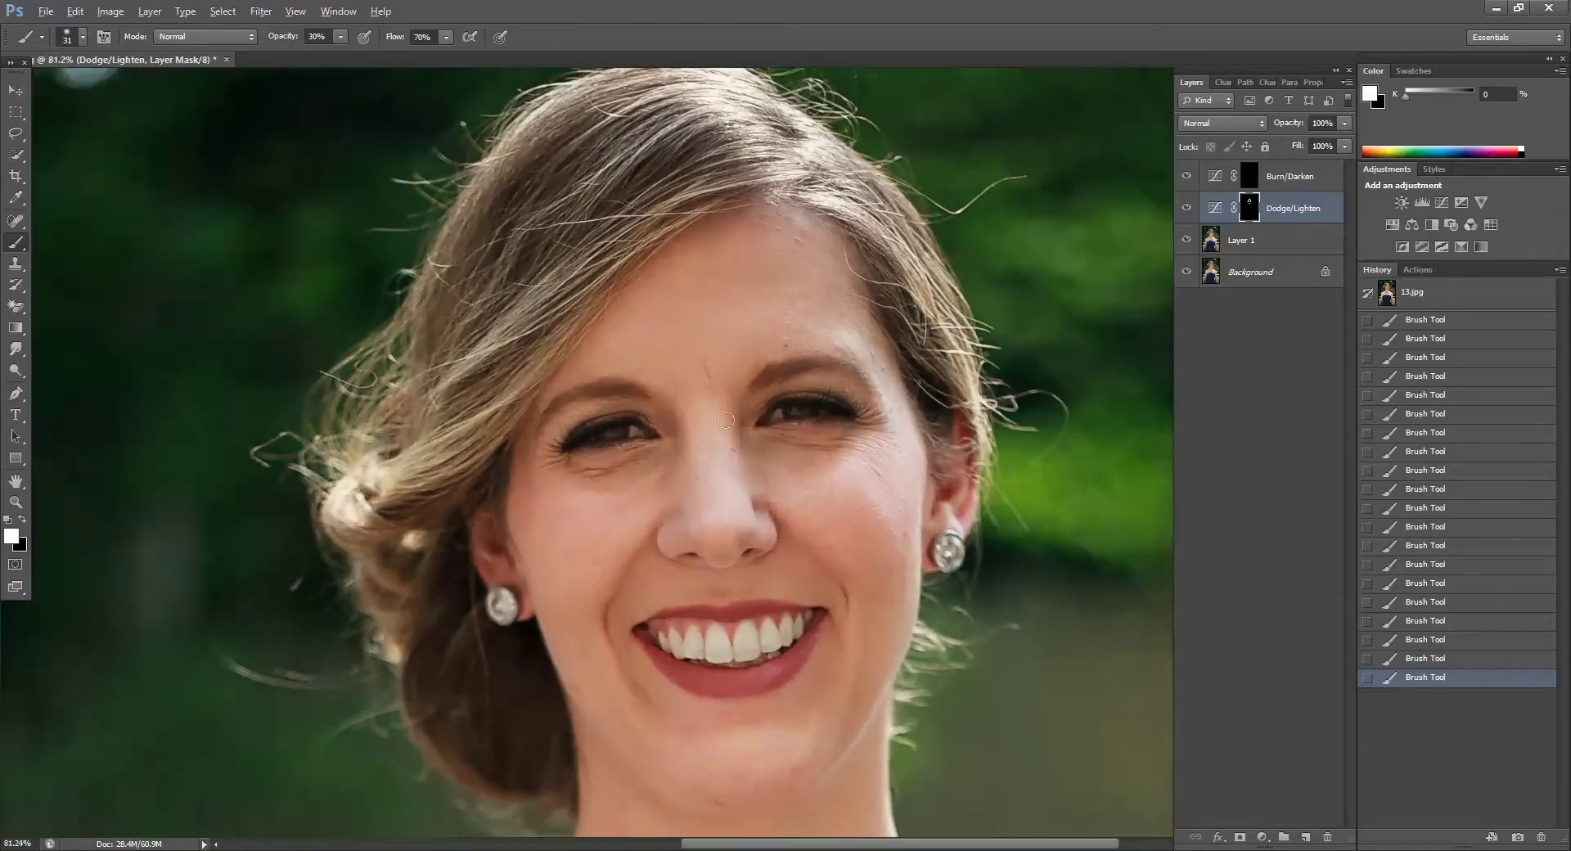
{"action": "scroll", "coordinate": [721, 419], "scroll_direction": "up", "scroll_amount": 3}
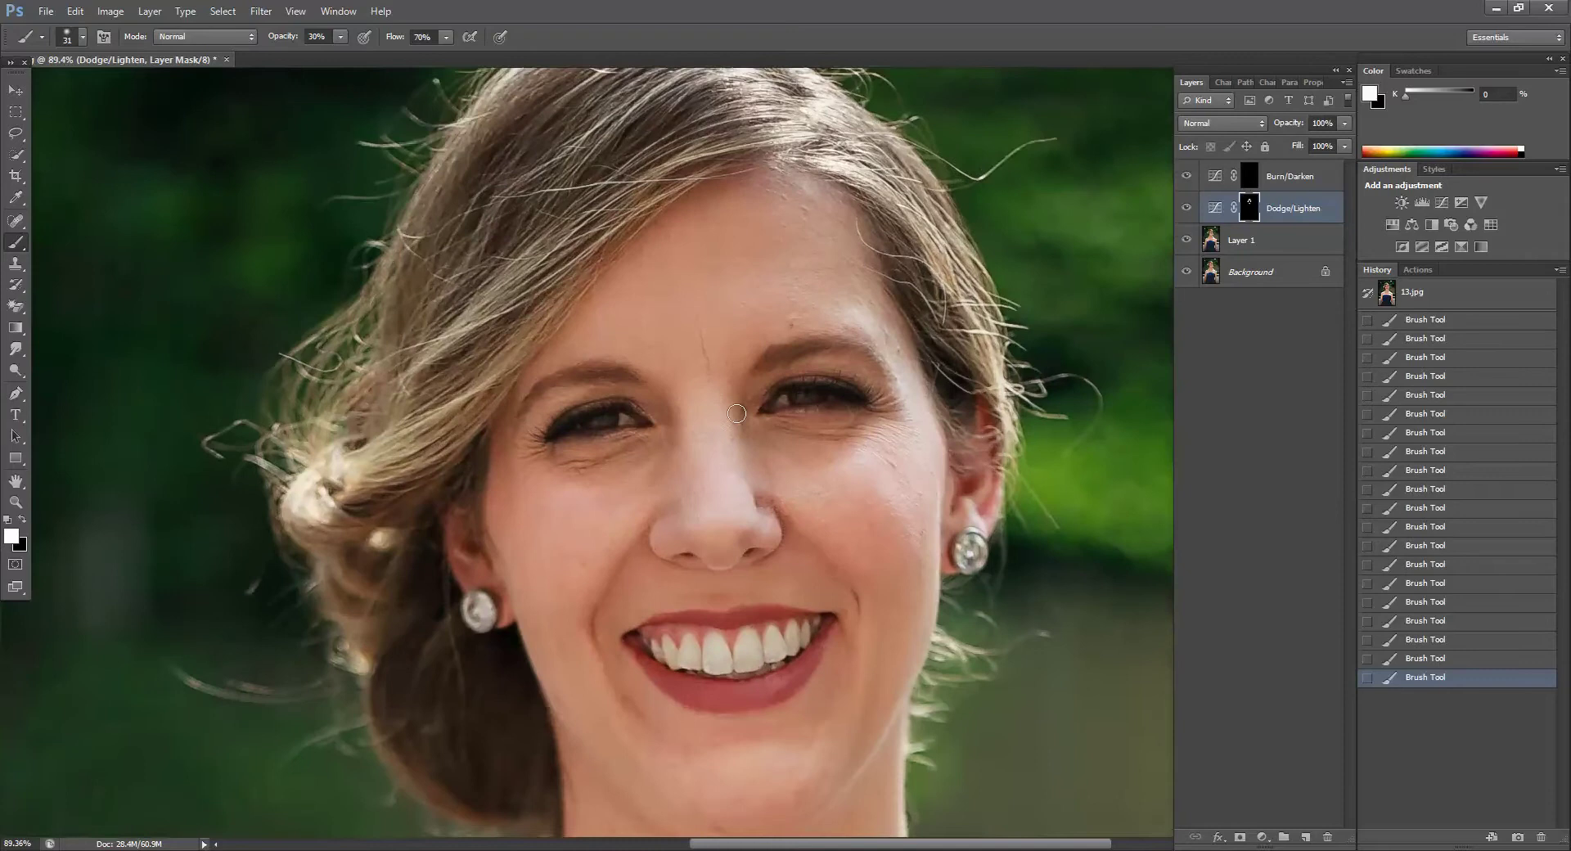
{"action": "left_click", "coordinate": [1187, 209]}
{"action": "left_click", "coordinate": [1186, 210]}
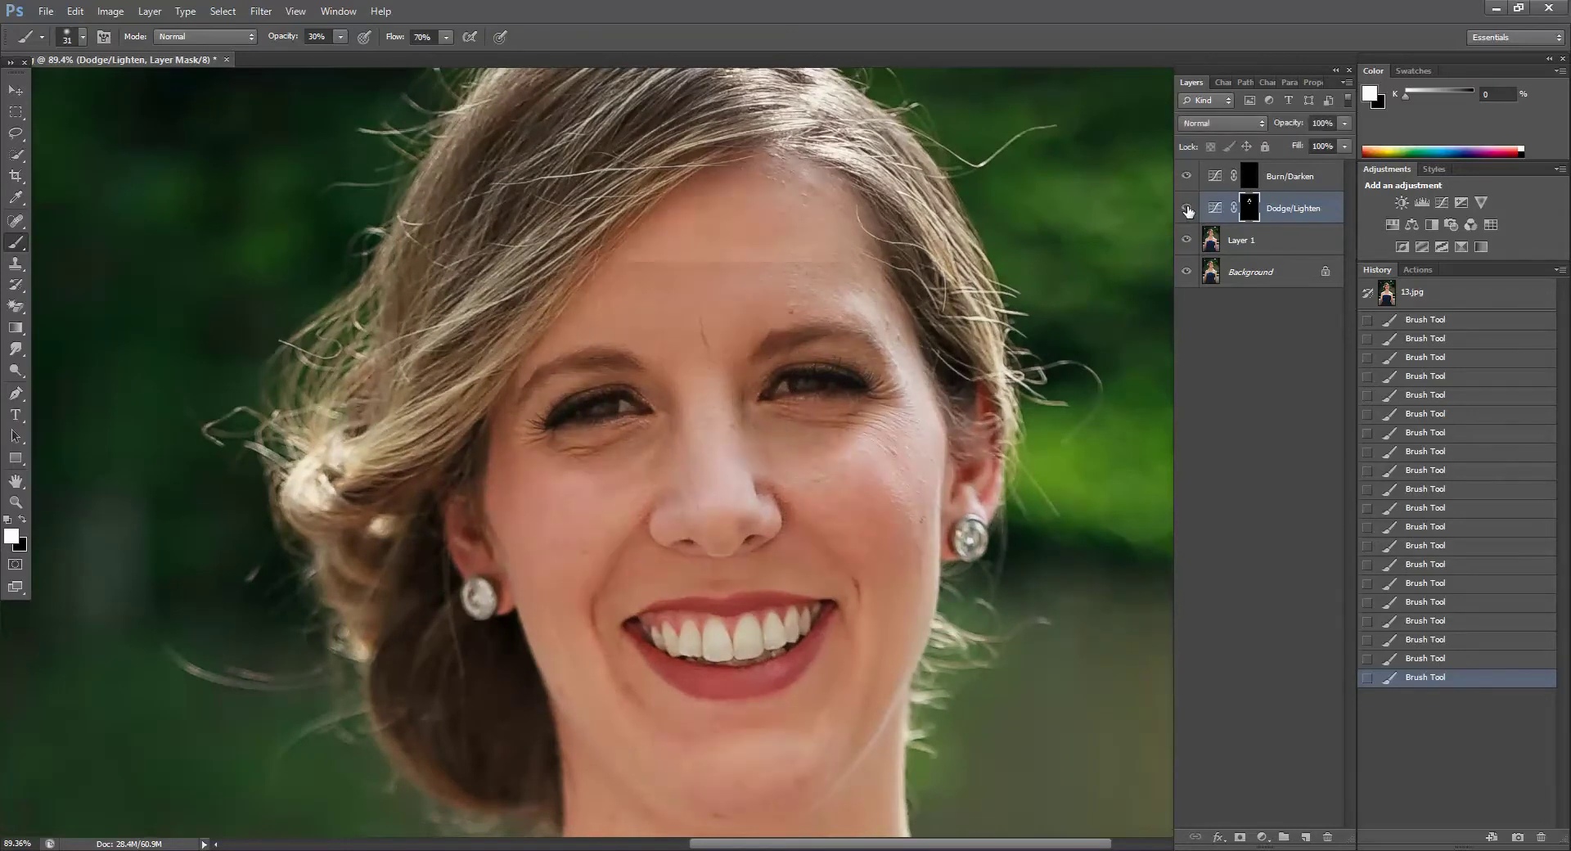
Step: On the Burn/Darken mask, enlarge the brush to 99 px and darken the forehead edge along the hairline and the jawline
{"action": "left_click", "coordinate": [1253, 176]}
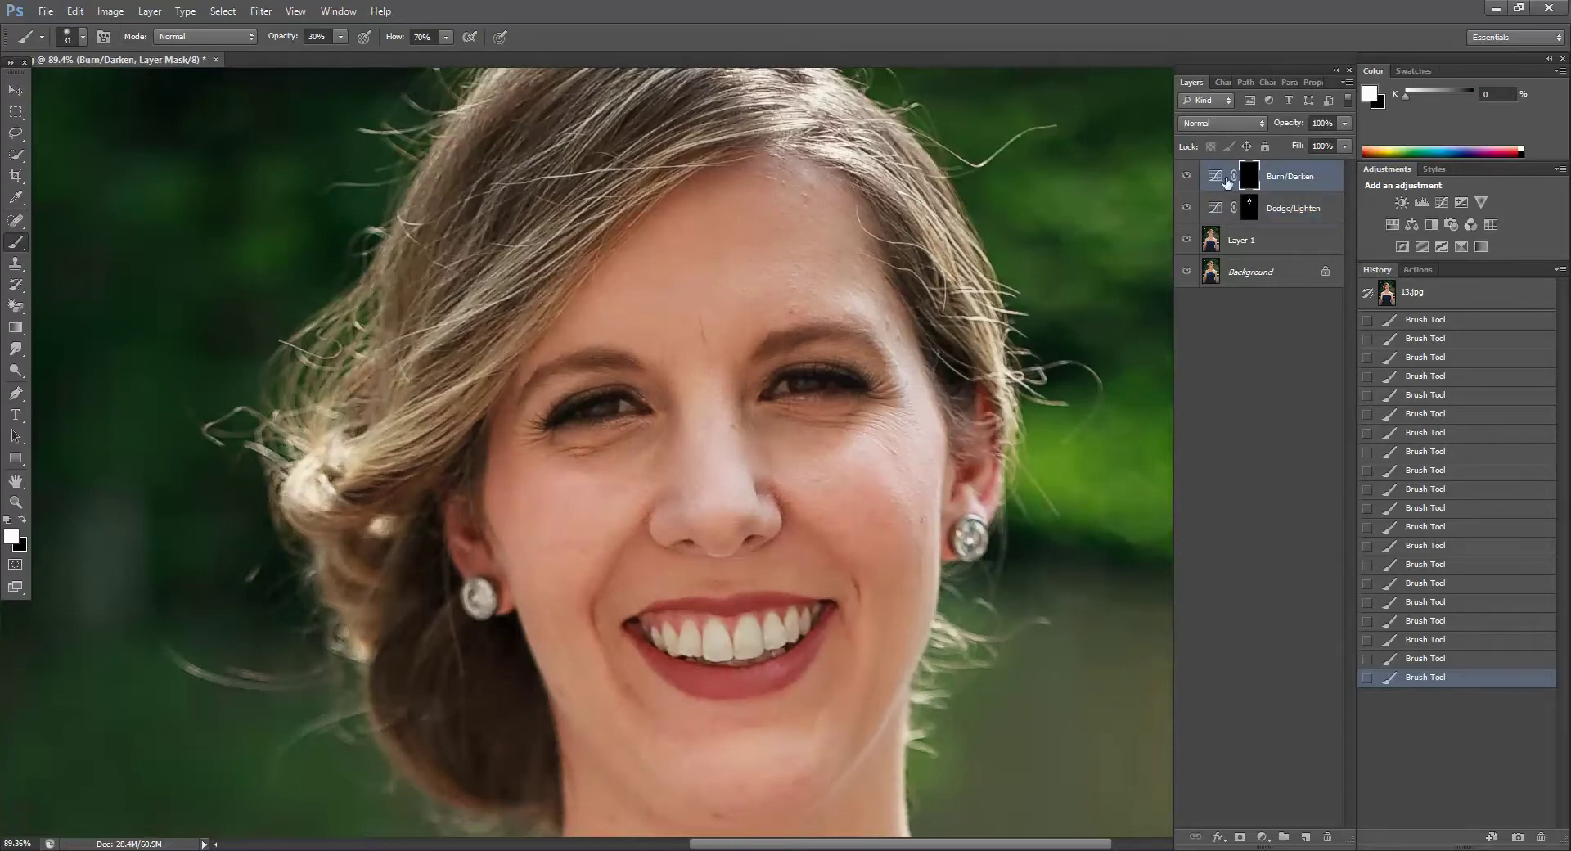
{"action": "right_click", "coordinate": [927, 397]}
{"action": "left_click_drag", "start_coordinate": [1011, 422], "coordinate": [1032, 423]}
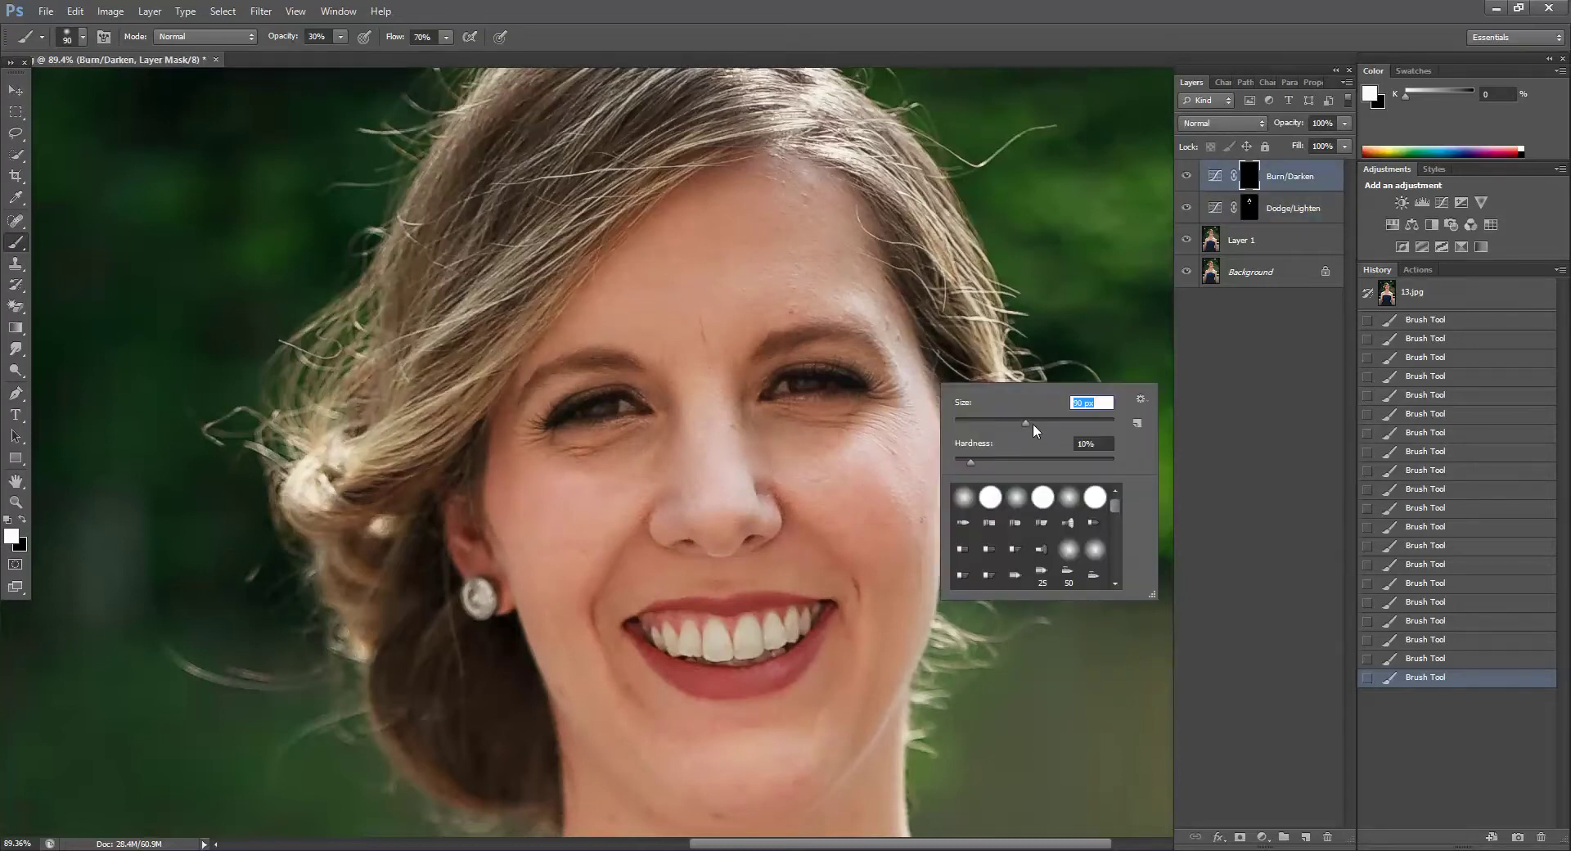
{"action": "left_click", "coordinate": [682, 209]}
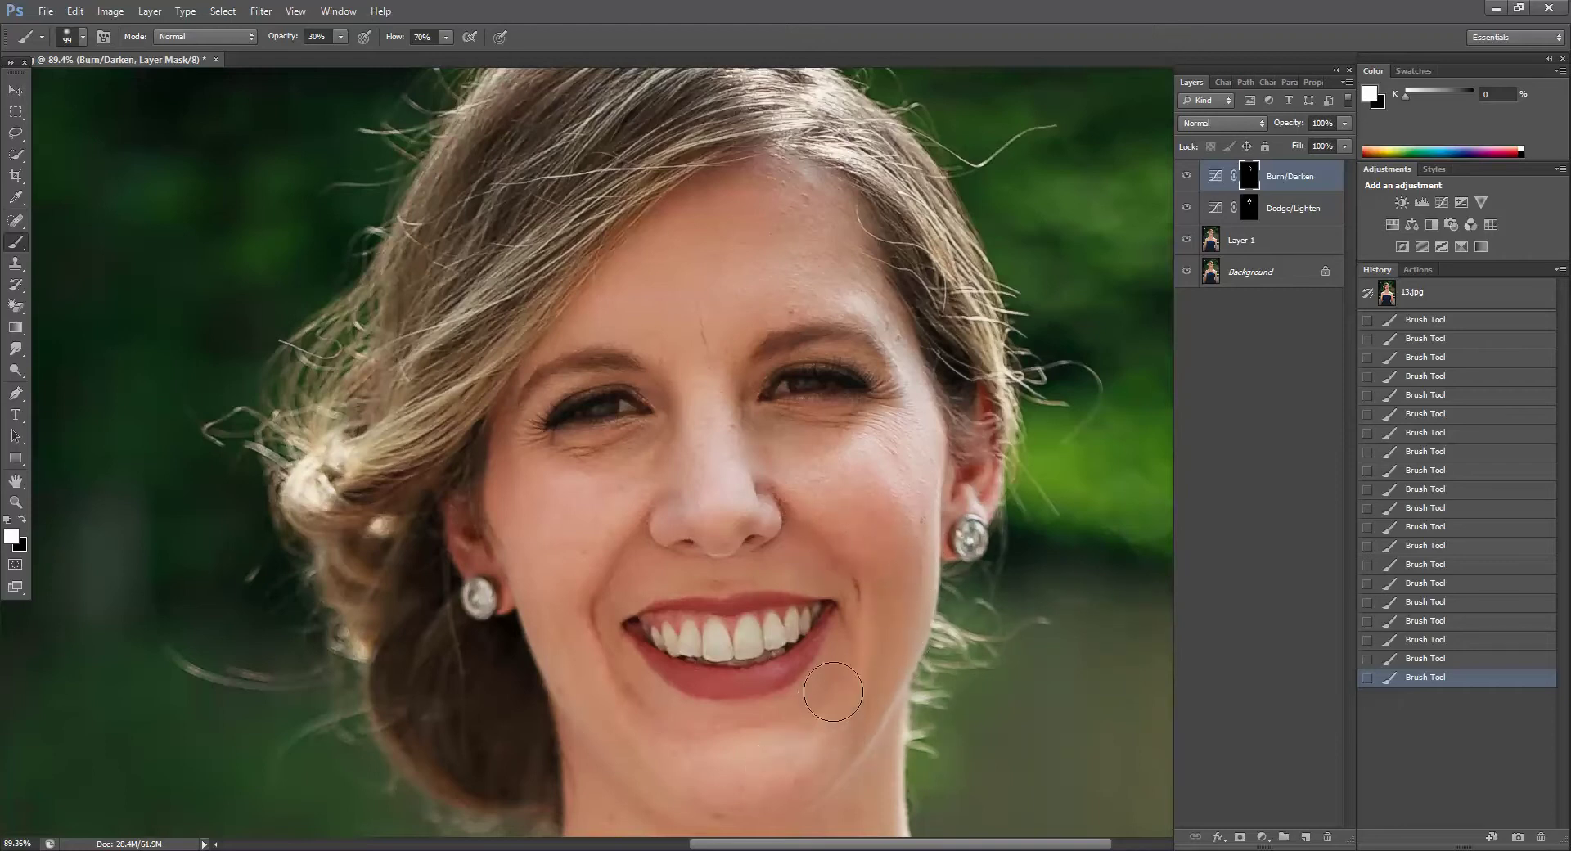
{"action": "mouse_move", "coordinate": [613, 742]}
{"action": "left_mouse_down"}
{"action": "mouse_move", "coordinate": [638, 698]}
{"action": "mouse_move", "coordinate": [621, 742]}
{"action": "mouse_move", "coordinate": [644, 709]}
{"action": "mouse_move", "coordinate": [643, 752]}
{"action": "left_mouse_up"}
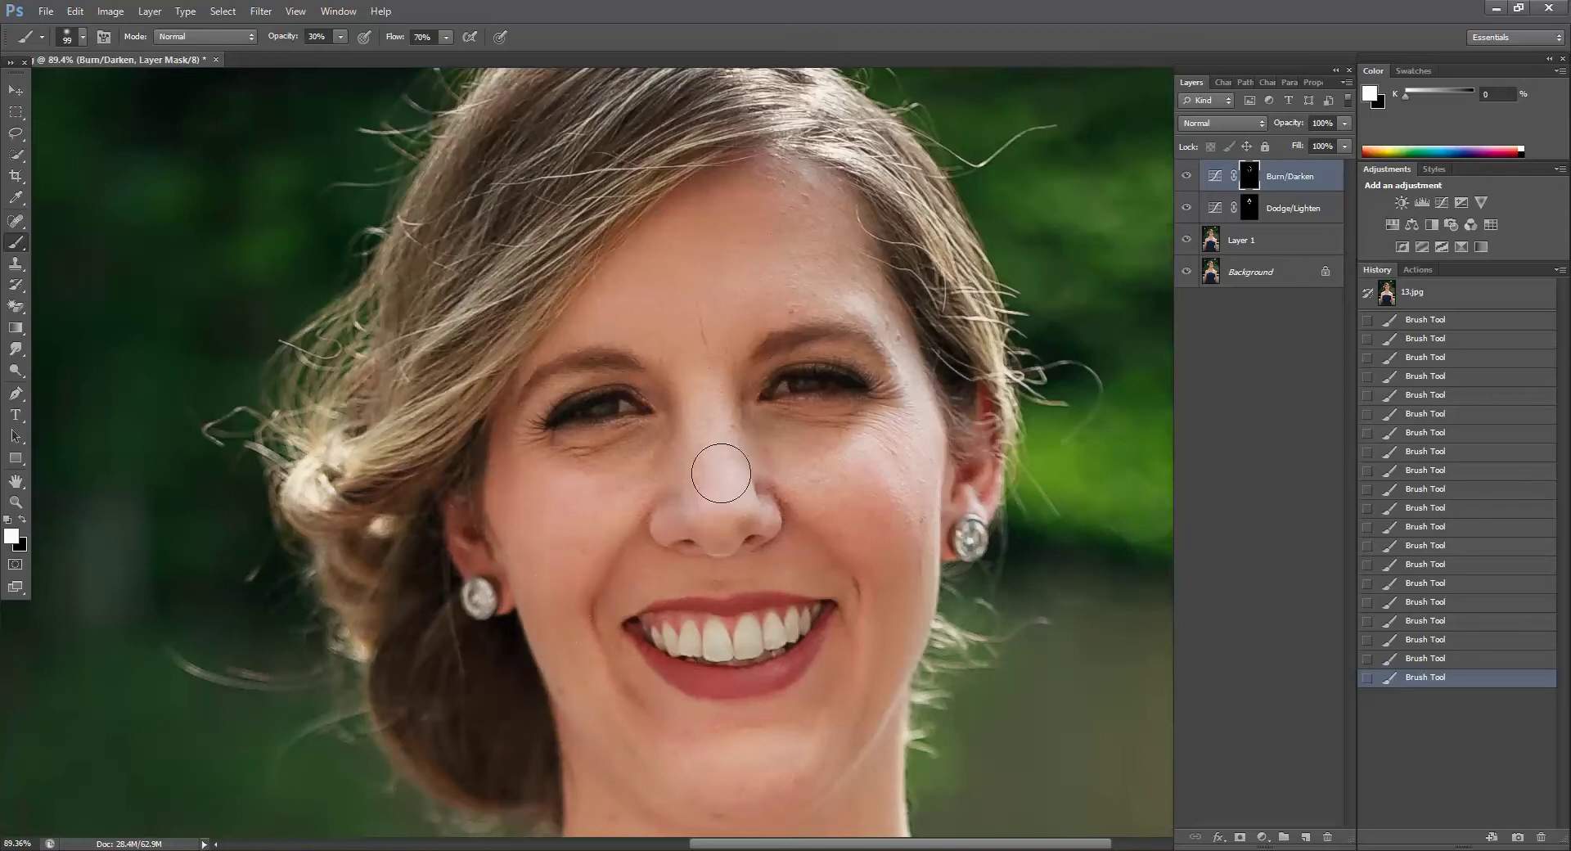
Step: Reduce the brush to 29 px and darken the sides of the nose on the Burn/Darken mask
{"action": "scroll", "coordinate": [777, 397], "scroll_direction": "up", "scroll_amount": 2}
{"action": "scroll", "coordinate": [777, 398], "scroll_direction": "up", "scroll_amount": 1}
{"action": "right_click", "coordinate": [671, 416]}
{"action": "left_click_drag", "start_coordinate": [744, 458], "coordinate": [701, 468]}
{"action": "left_click", "coordinate": [727, 360]}
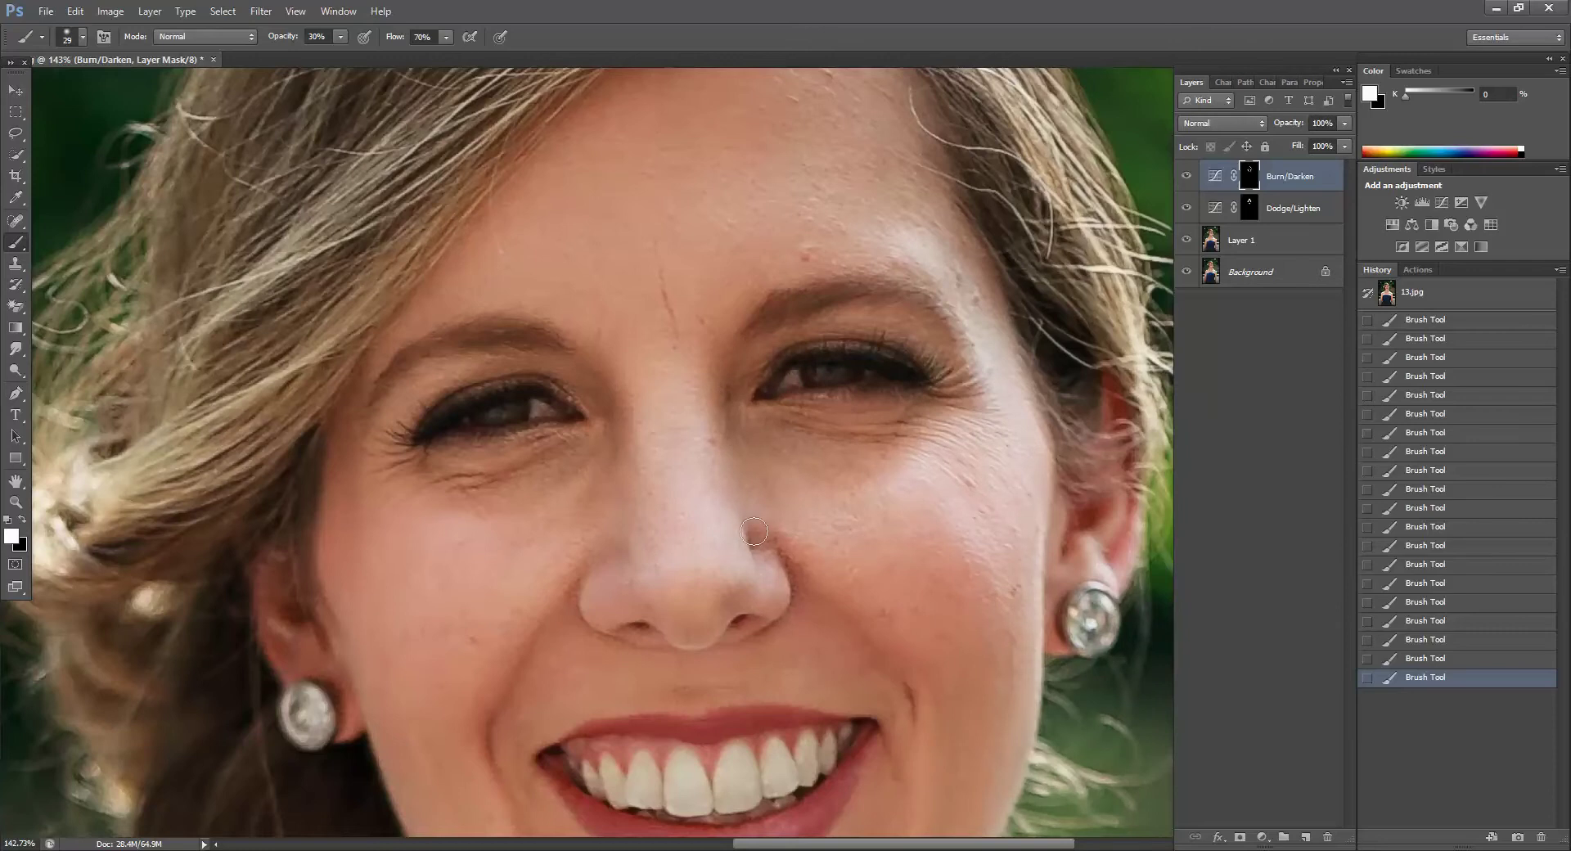
Step: Reduce the brush to 16 px and add fine shading around the eyes on the Burn/Darken mask
{"action": "scroll", "coordinate": [849, 402], "scroll_direction": "up", "scroll_amount": 2}
{"action": "right_click", "coordinate": [863, 311]}
{"action": "left_click_drag", "start_coordinate": [897, 345], "coordinate": [891, 346]}
{"action": "left_click", "coordinate": [747, 311]}
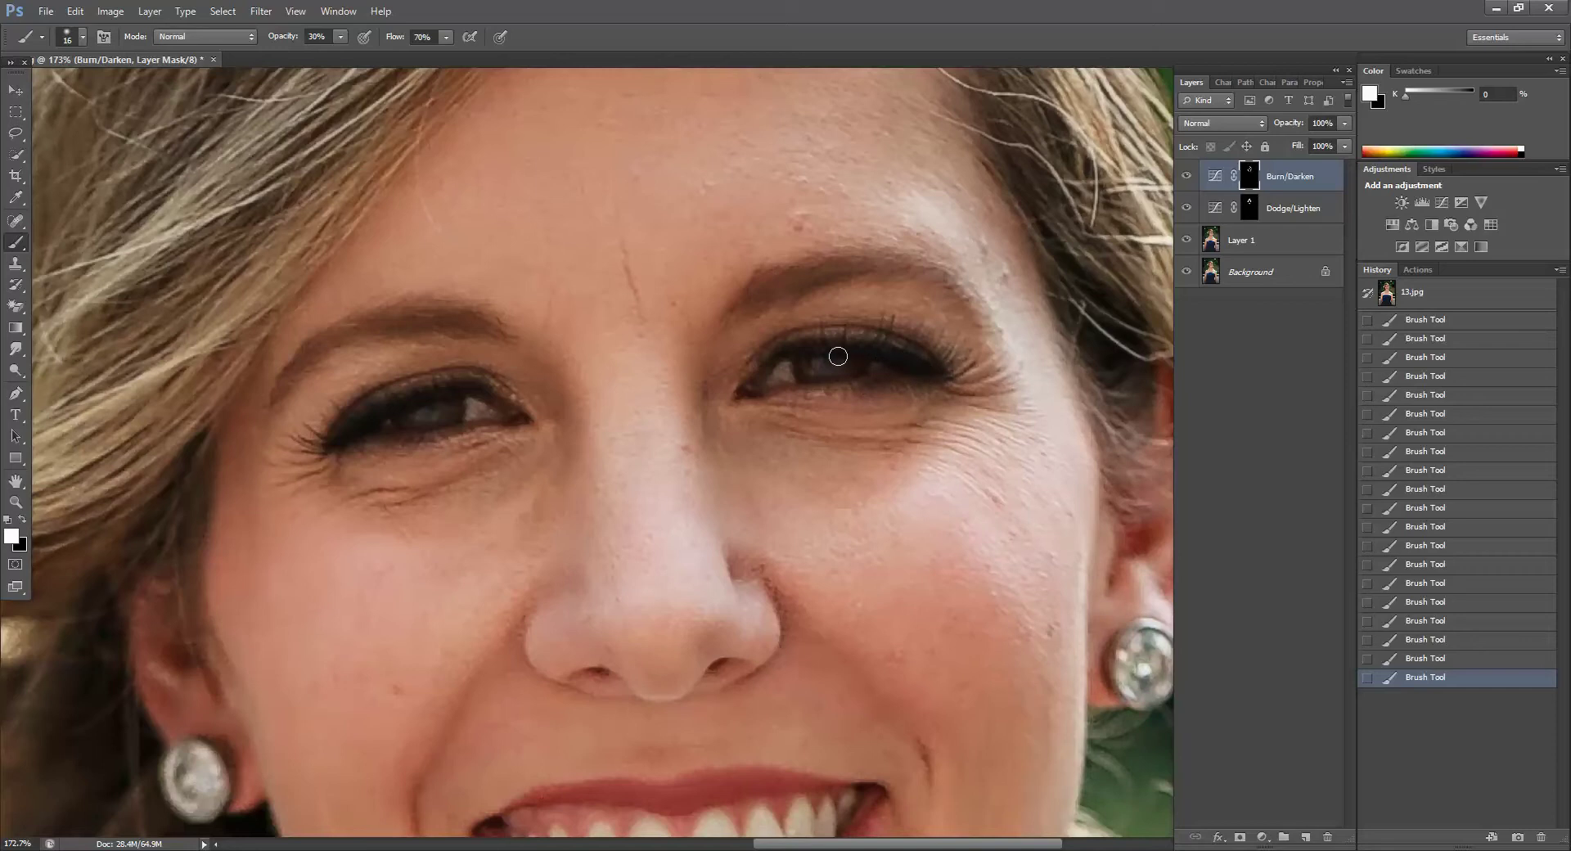
Step: Compare the retouched face with the original 13.jpg snapshot, then return to the latest history state
{"action": "scroll", "coordinate": [910, 444], "scroll_direction": "down", "scroll_amount": 6}
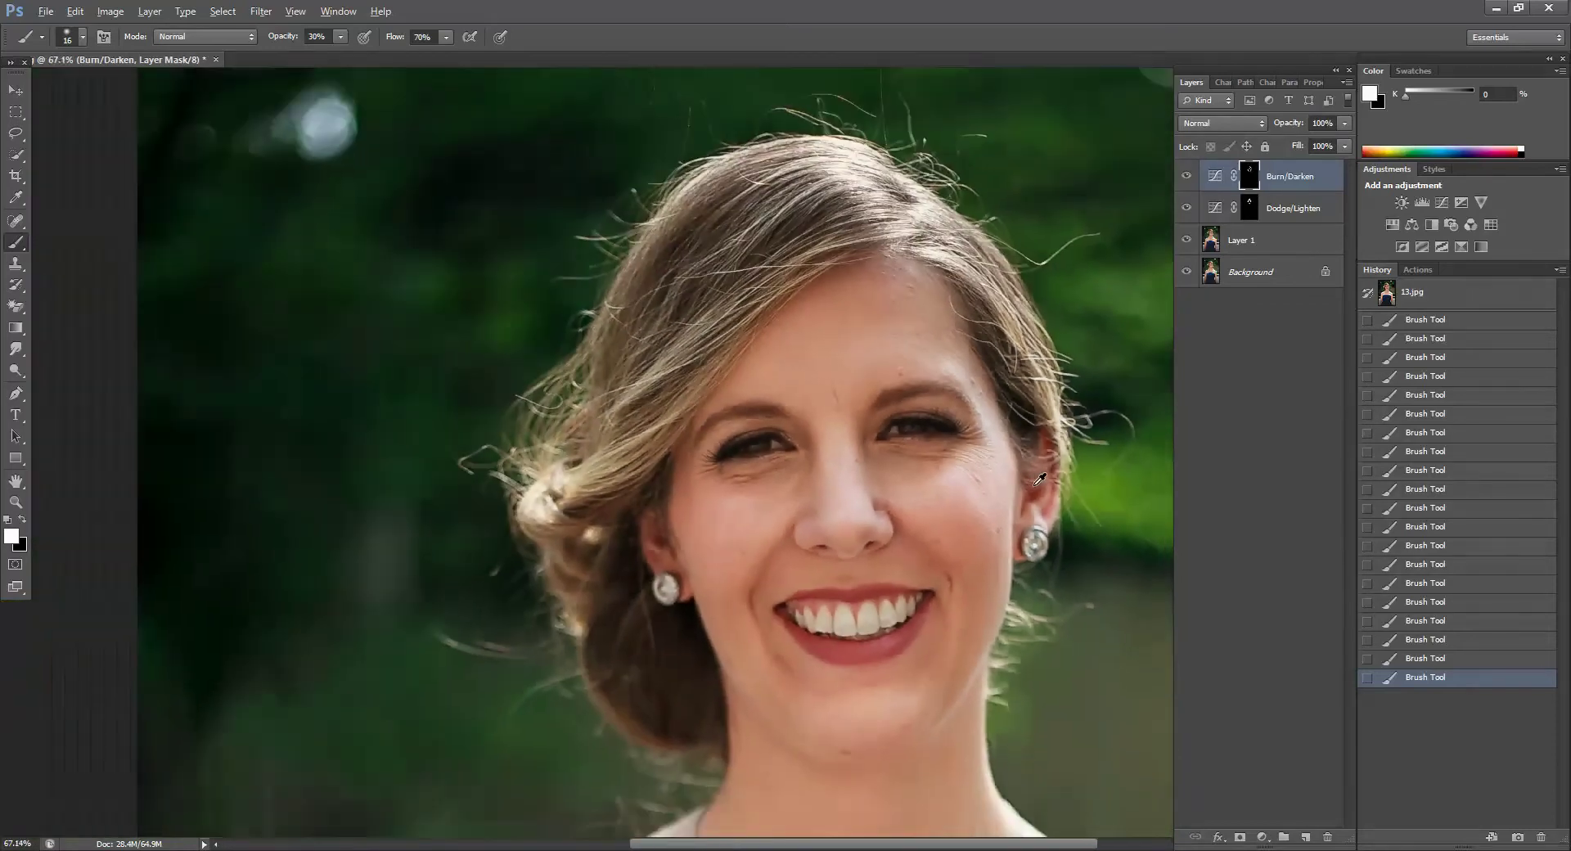
{"action": "scroll", "coordinate": [1021, 556], "scroll_direction": "down", "scroll_amount": 1}
{"action": "left_click_drag", "start_coordinate": [1123, 650], "coordinate": [973, 599]}
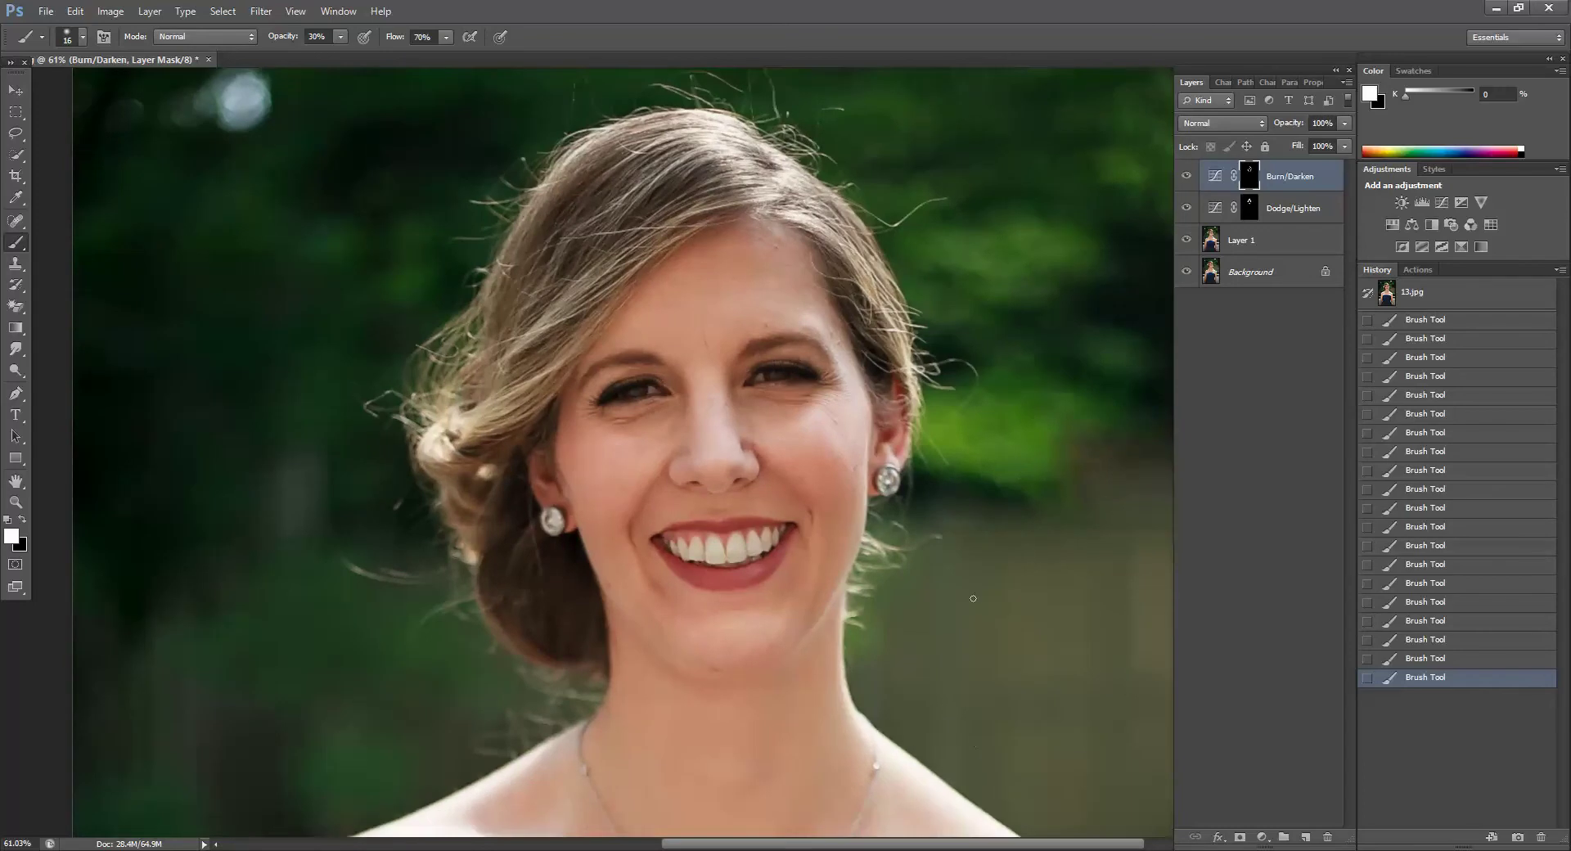
{"action": "left_click", "coordinate": [1446, 296]}
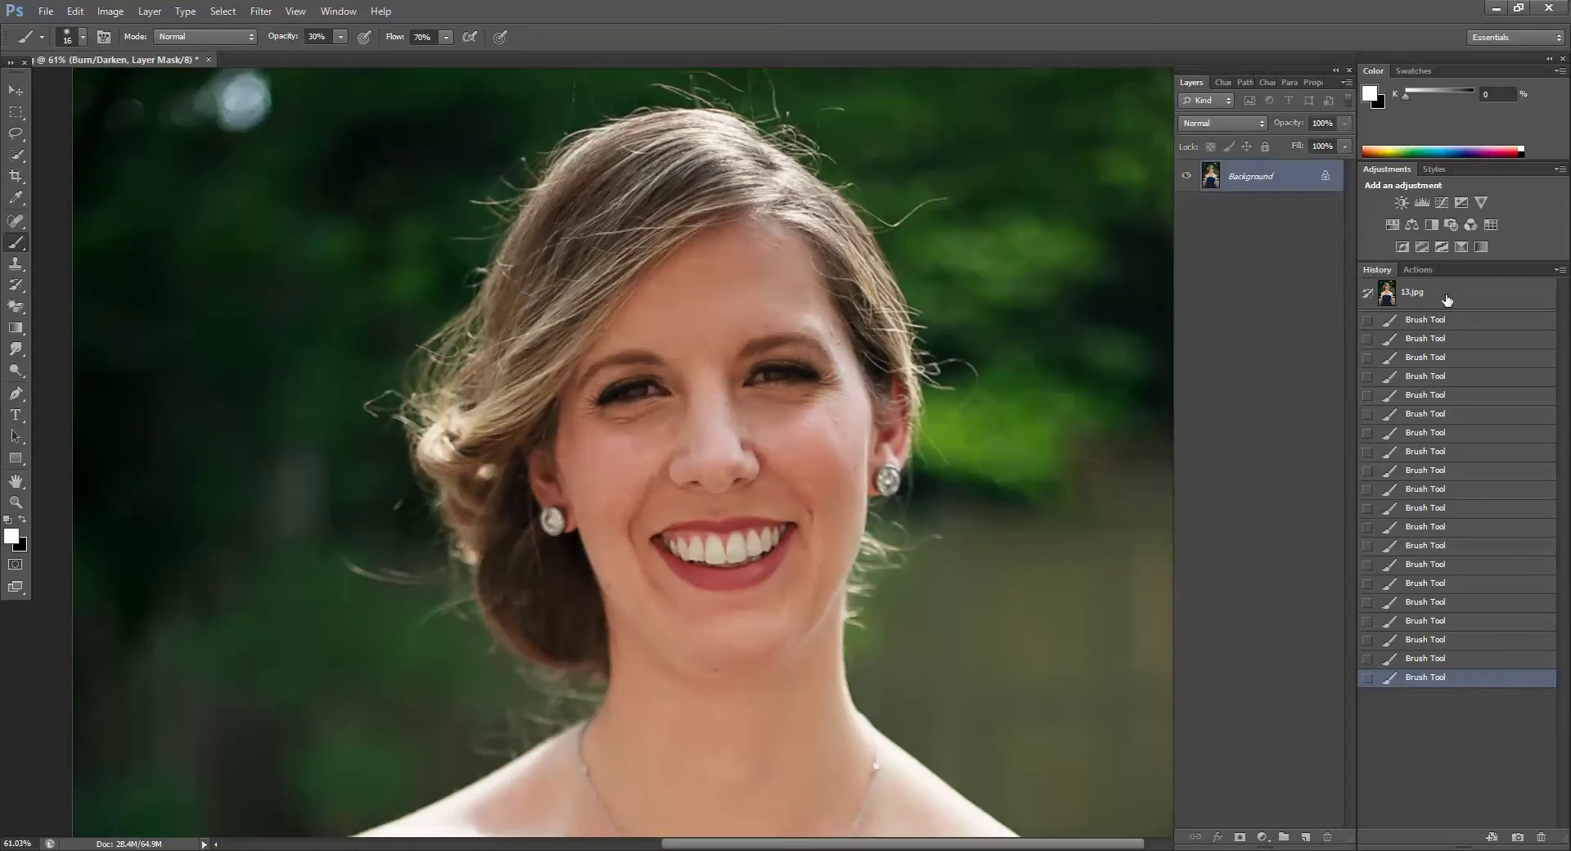
{"action": "left_click", "coordinate": [1447, 679]}
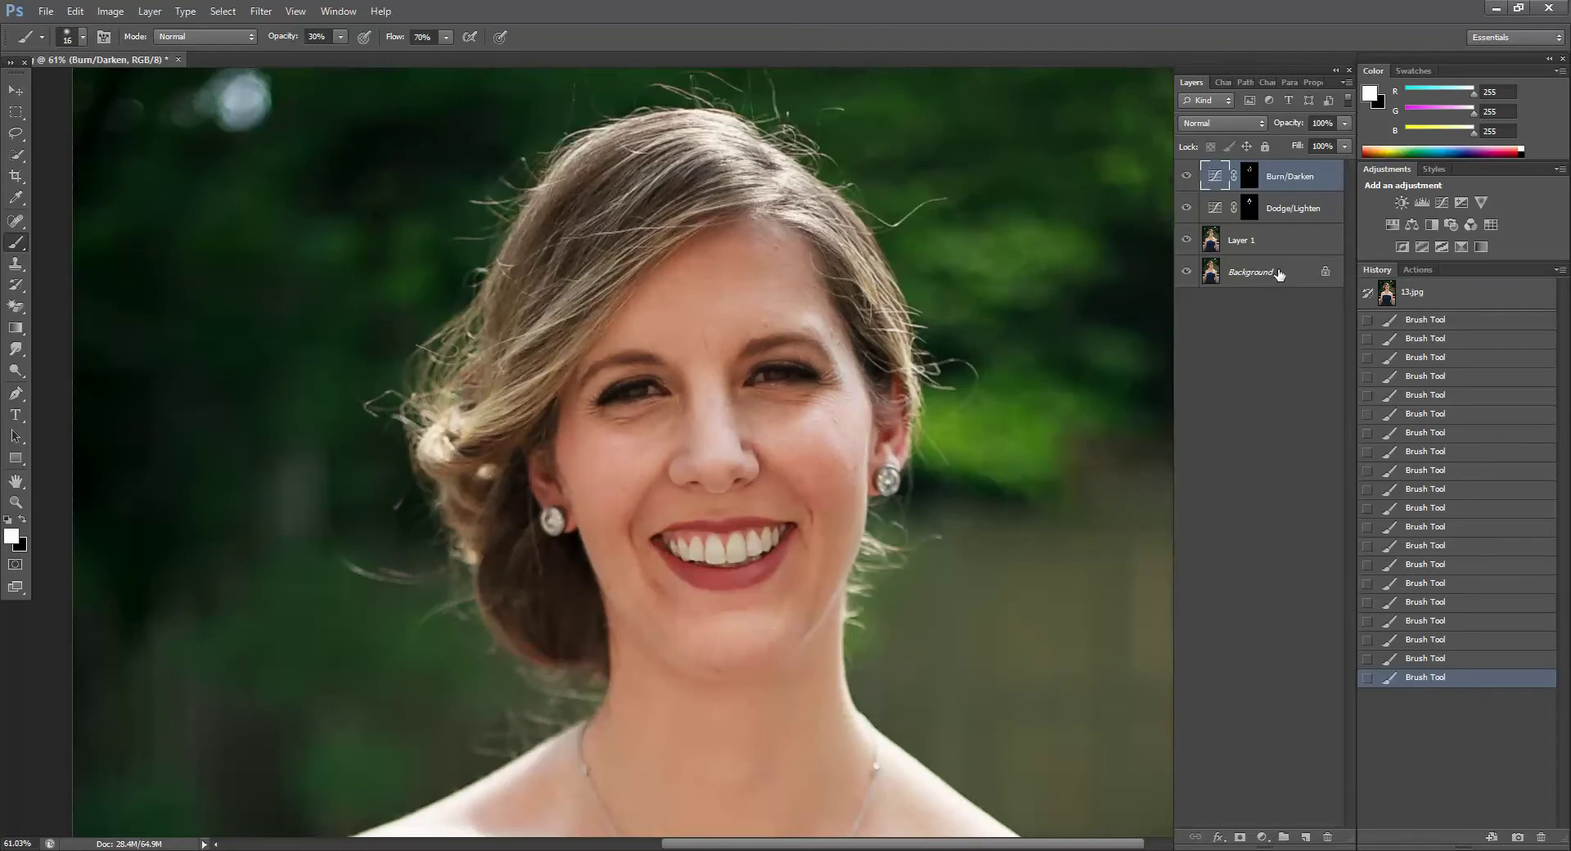
Step: Reduce the Dodge/Lighten layer's opacity and set the Burn/Darken layer's opacity to 80%
{"action": "left_click", "coordinate": [1301, 209]}
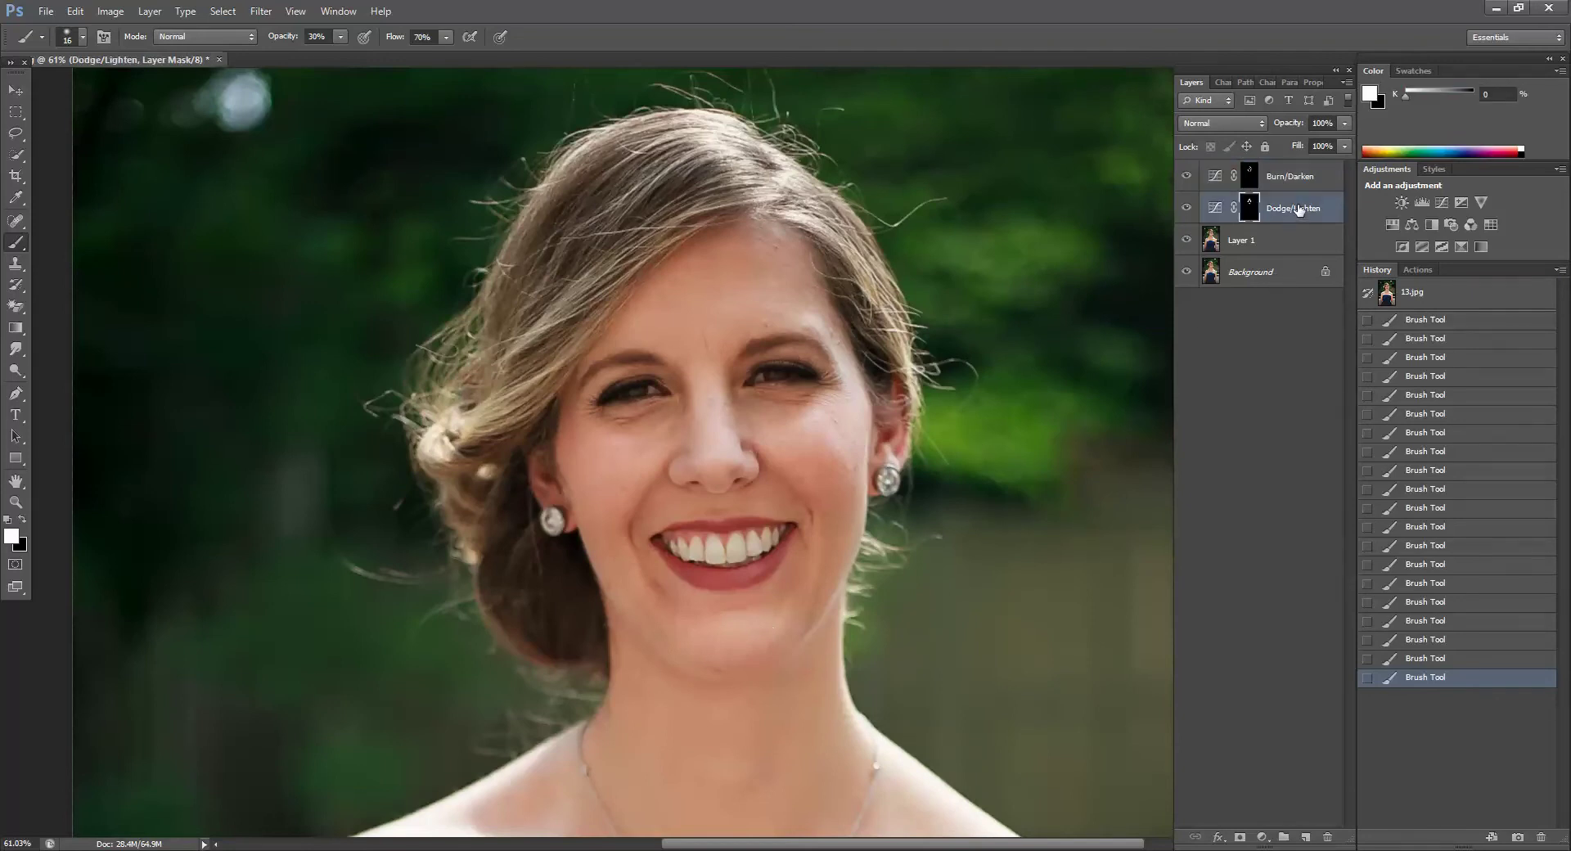
{"action": "left_click", "coordinate": [1321, 123]}
{"action": "key", "text": "Return"}
{"action": "left_click", "coordinate": [1305, 182]}
{"action": "left_click", "coordinate": [1321, 123]}
{"action": "type", "text": "80"}
{"action": "key", "text": "Return"}
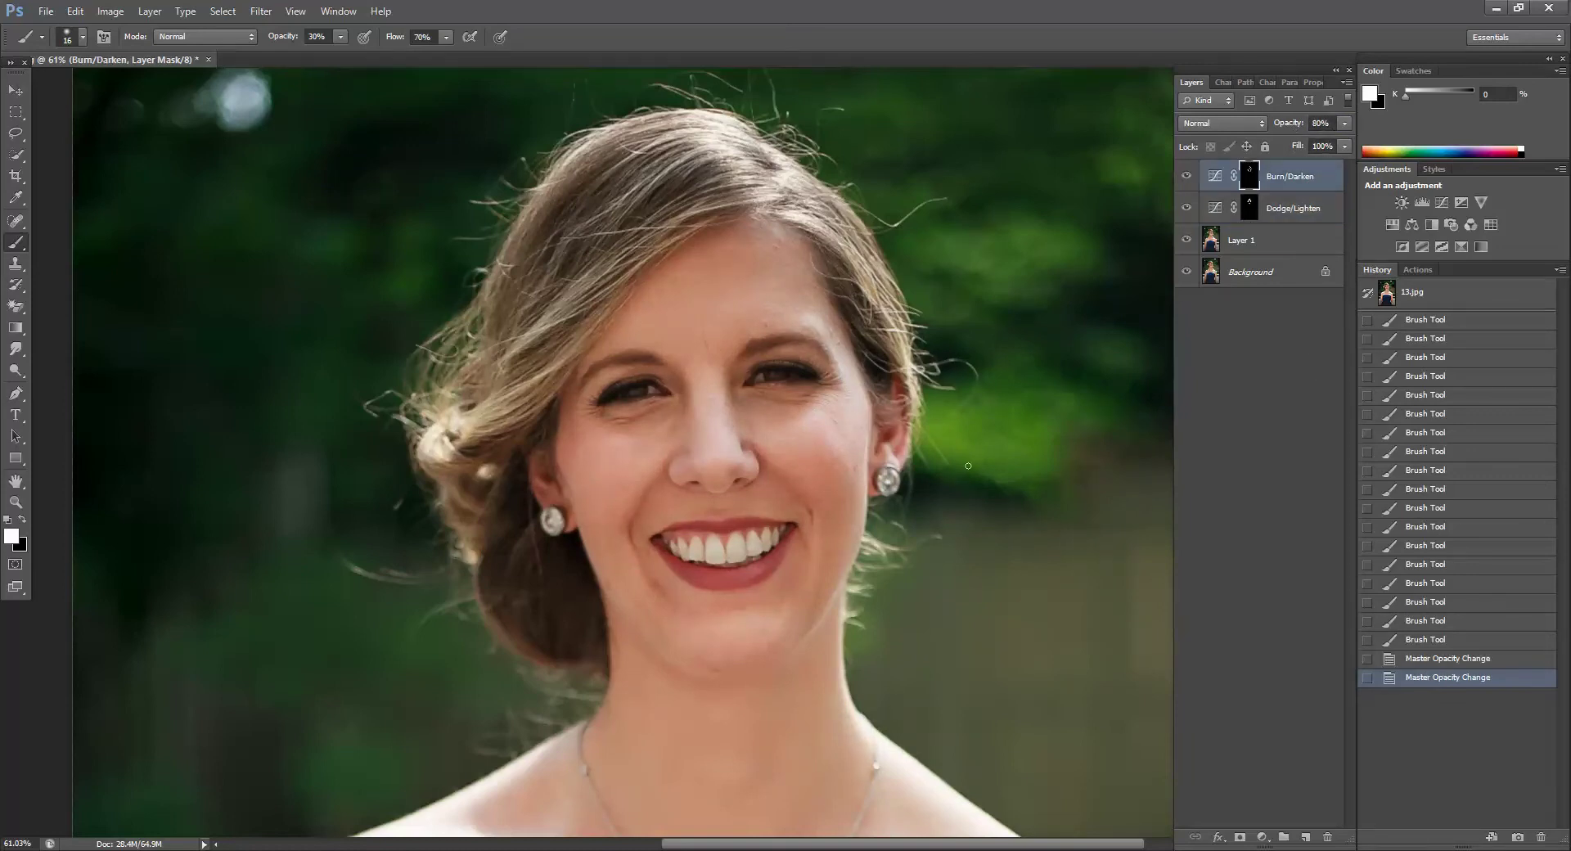
Step: View the full portrait in its original 13.jpg state and restore the latest opacity change for a final before-and-after comparison
{"action": "scroll", "coordinate": [968, 466], "scroll_direction": "down", "scroll_amount": 5}
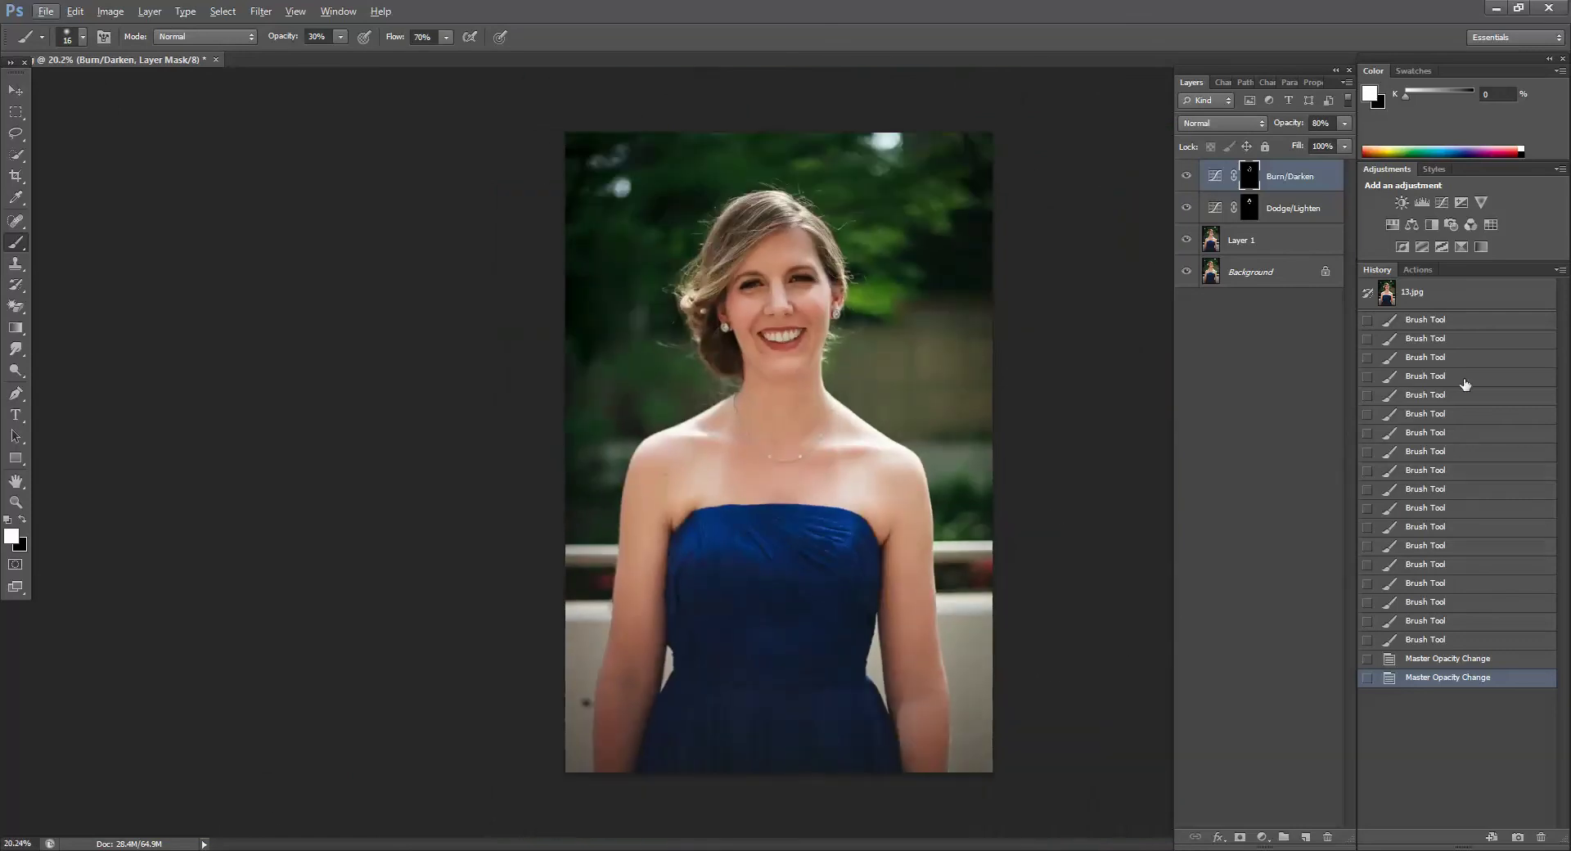
{"action": "left_click", "coordinate": [1493, 298]}
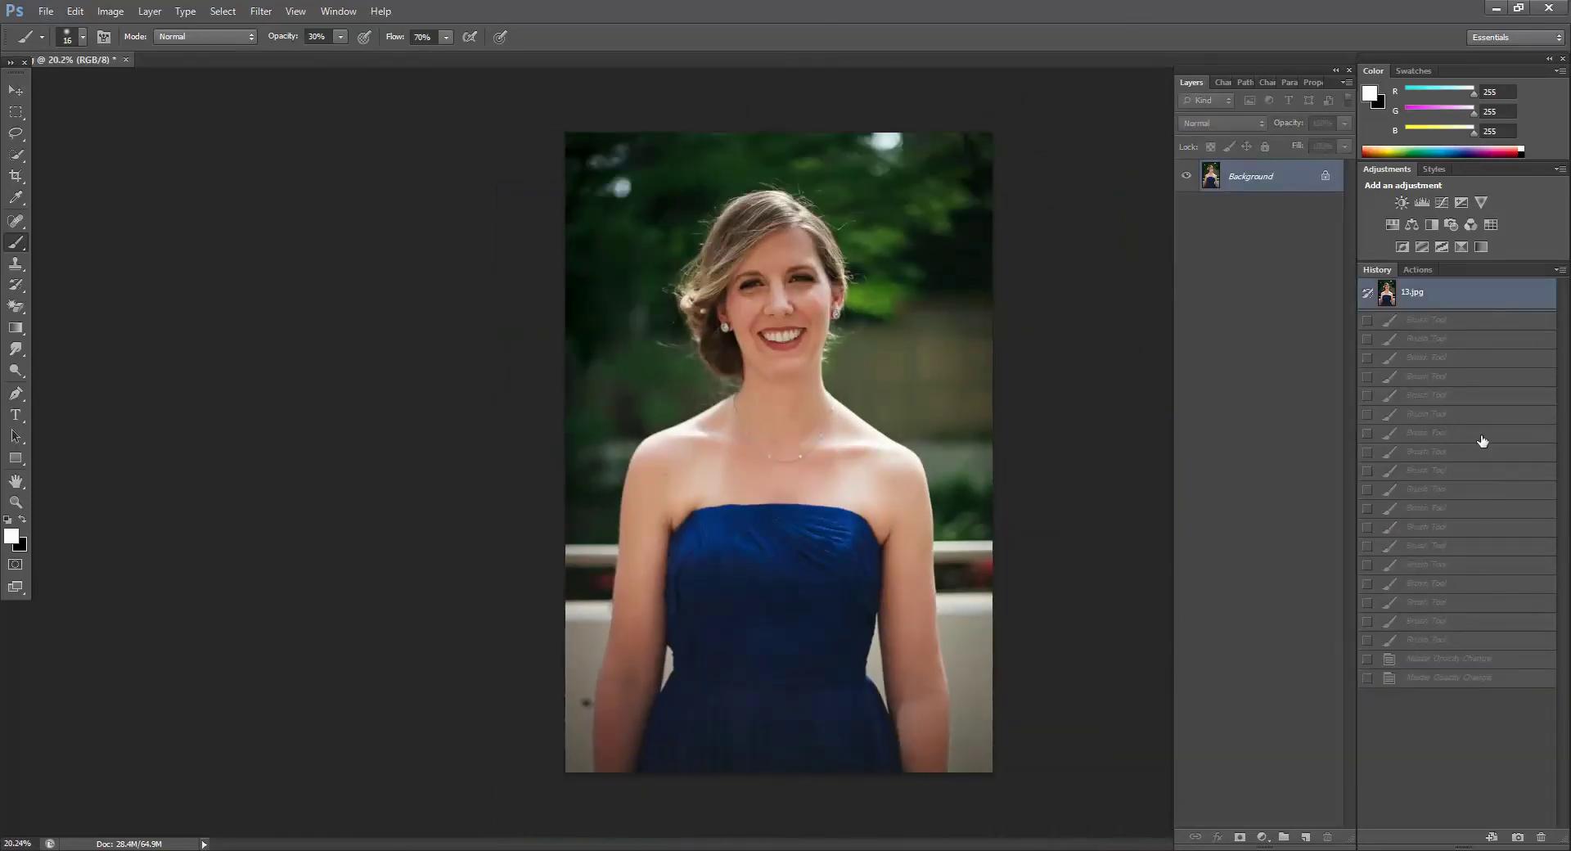
{"action": "left_click", "coordinate": [1459, 679]}
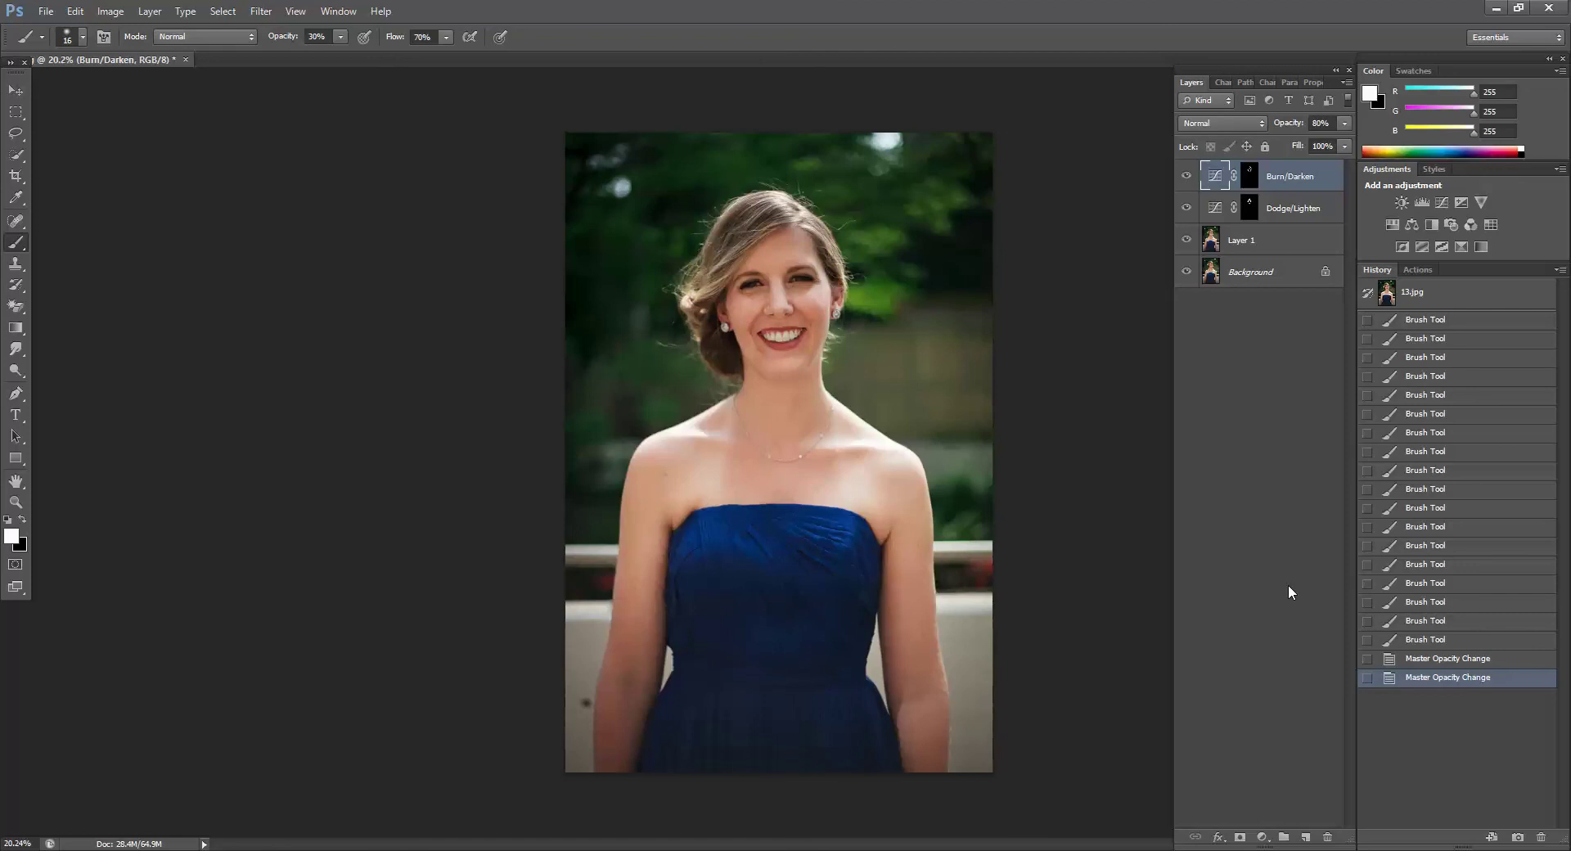